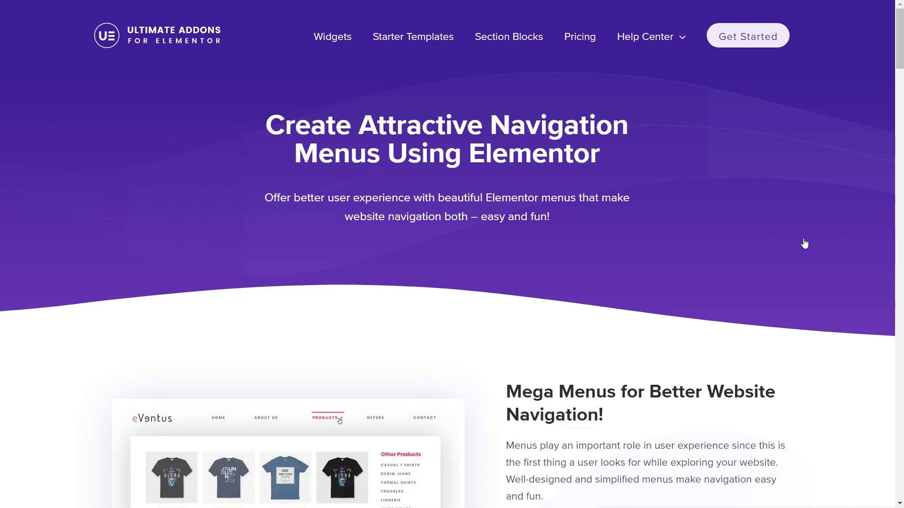
Look over the Elementor navigation menu feature page and the Latest Goodies and Latest Blogs mega menus on the demo store.
scroll(804, 243, "down", 3)
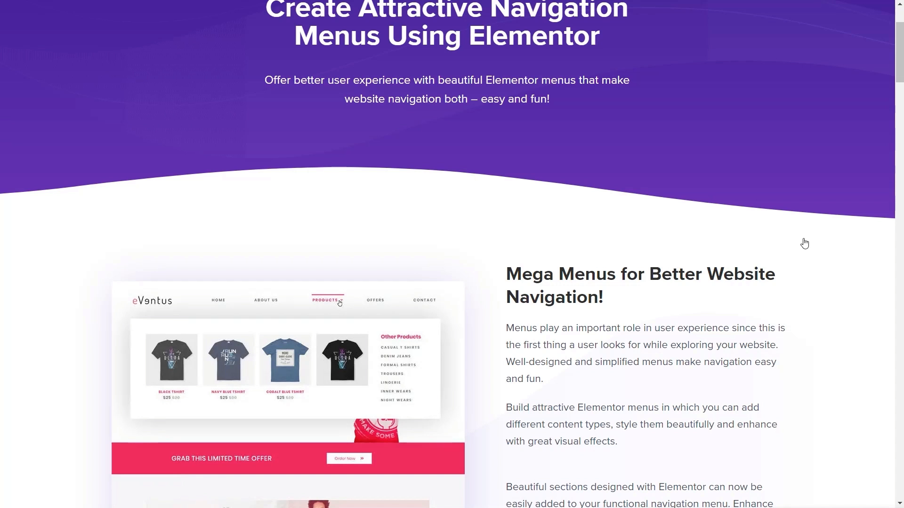
scroll(772, 269, "down", 4)
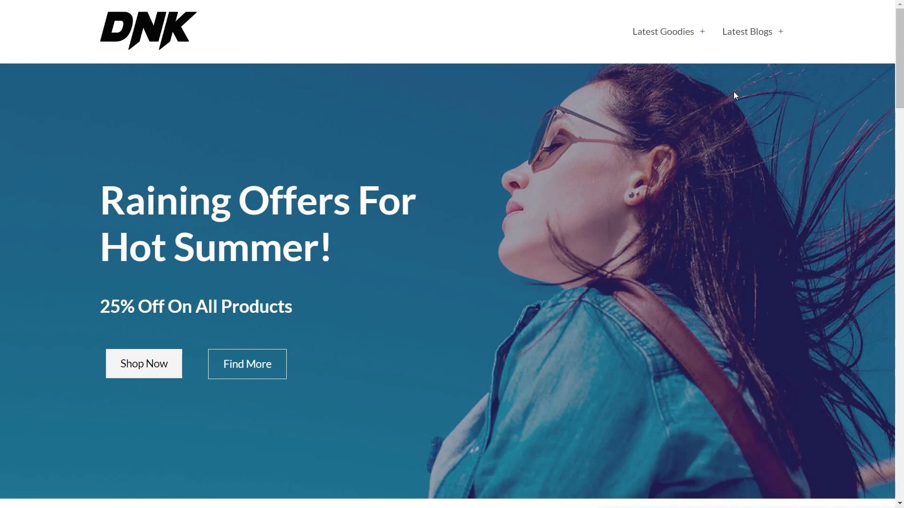
mouse_move(688, 35)
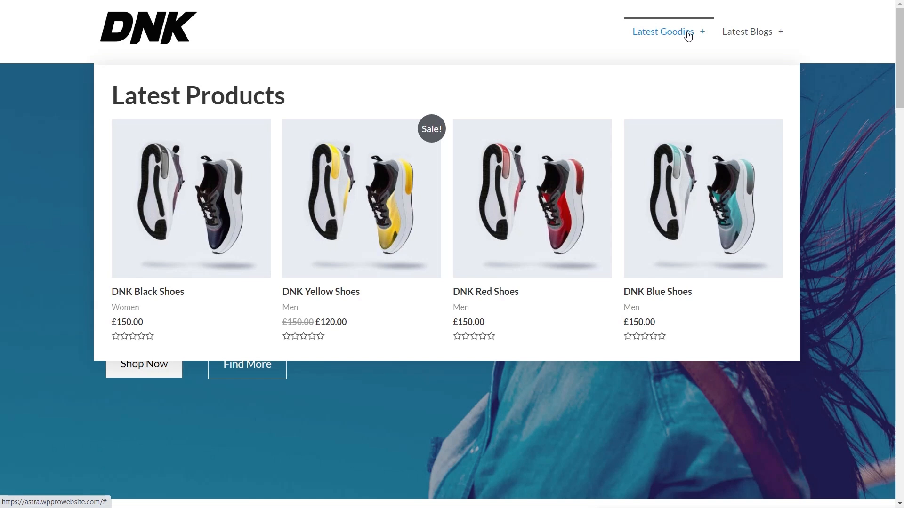
mouse_move(747, 36)
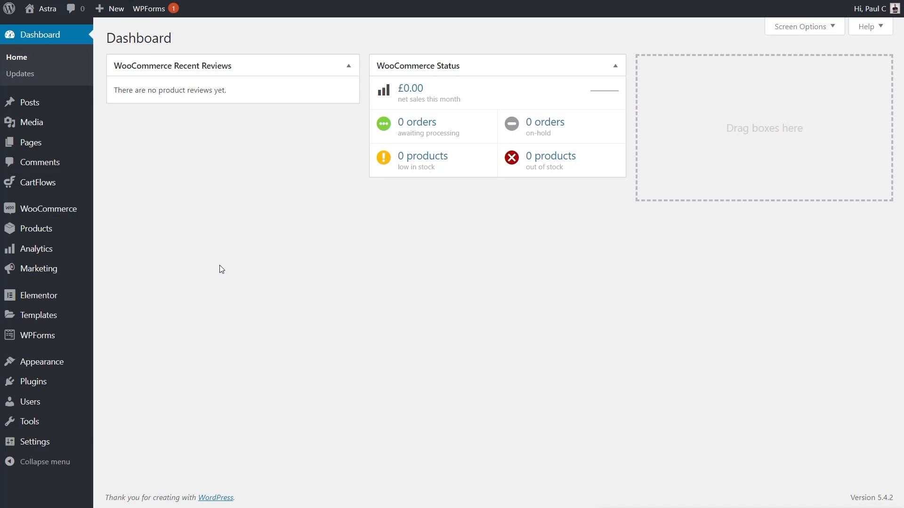
Create a new header template named "Default Header" in the Theme Builder.
mouse_move(45, 297)
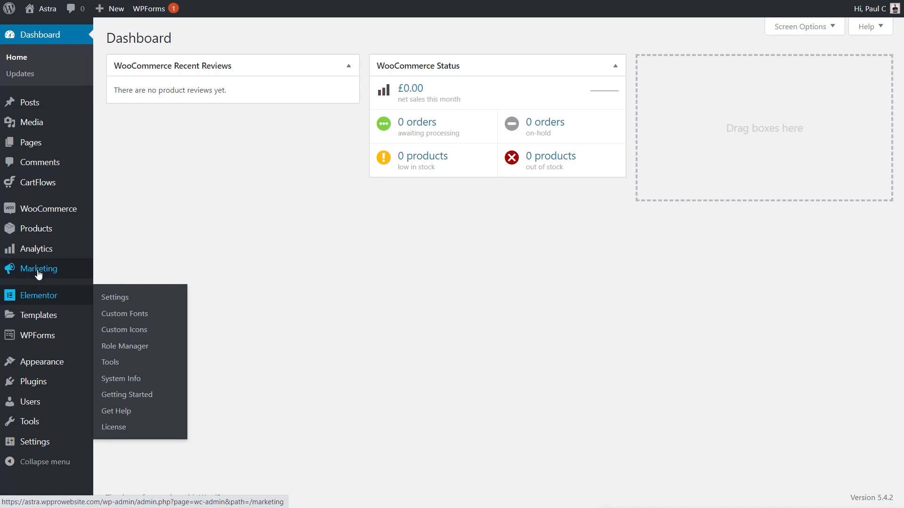
mouse_move(40, 322)
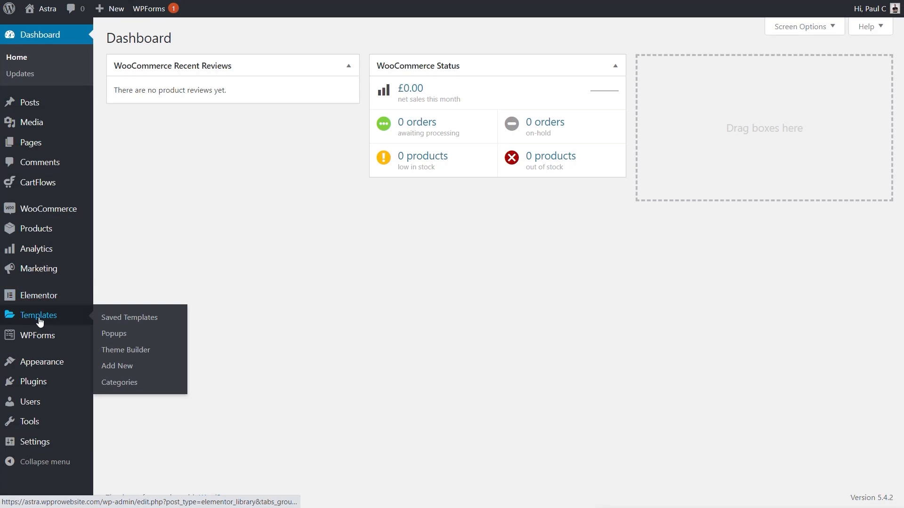
left_click(134, 353)
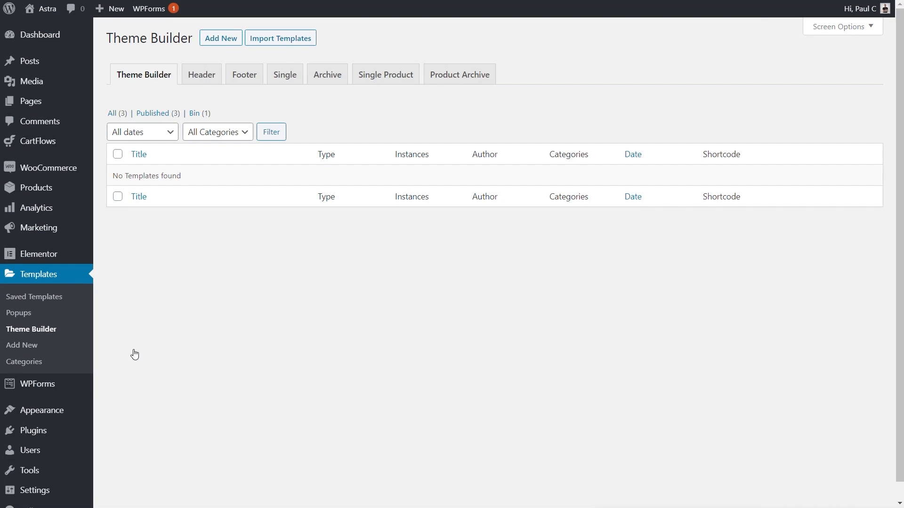
left_click(204, 74)
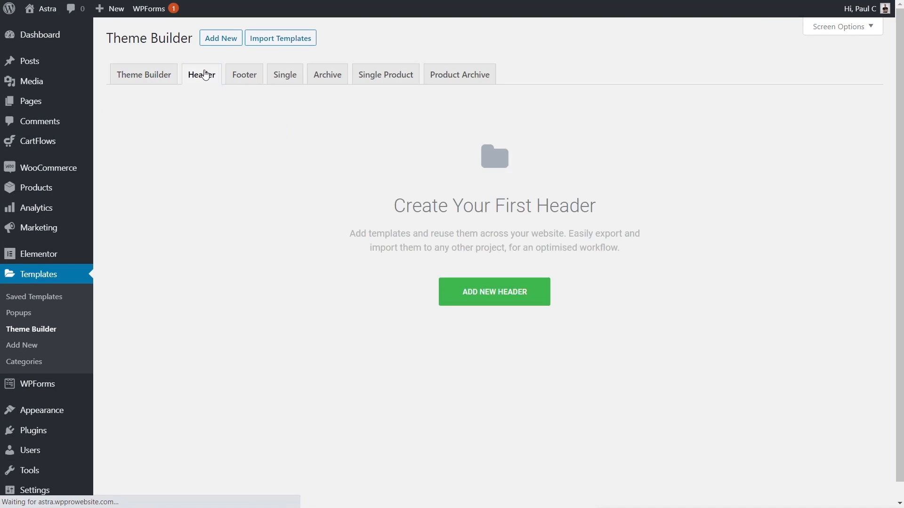
left_click(504, 296)
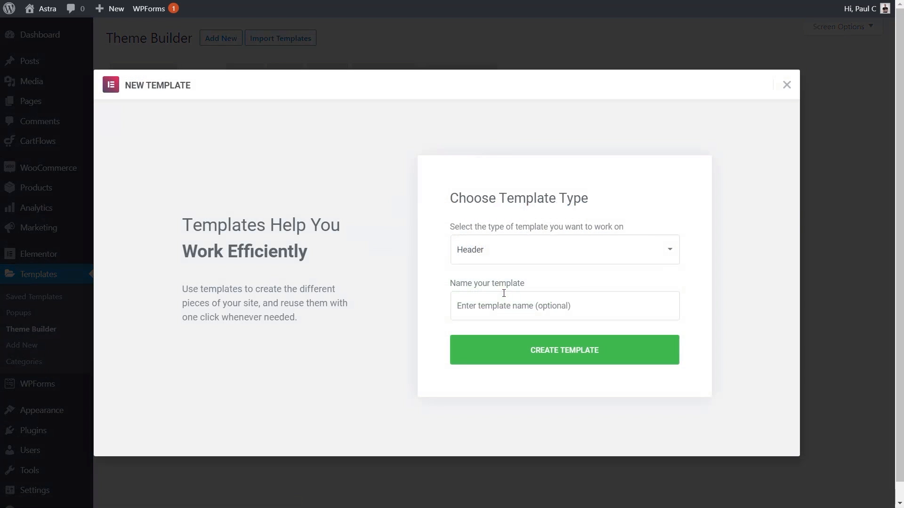
left_click(503, 303)
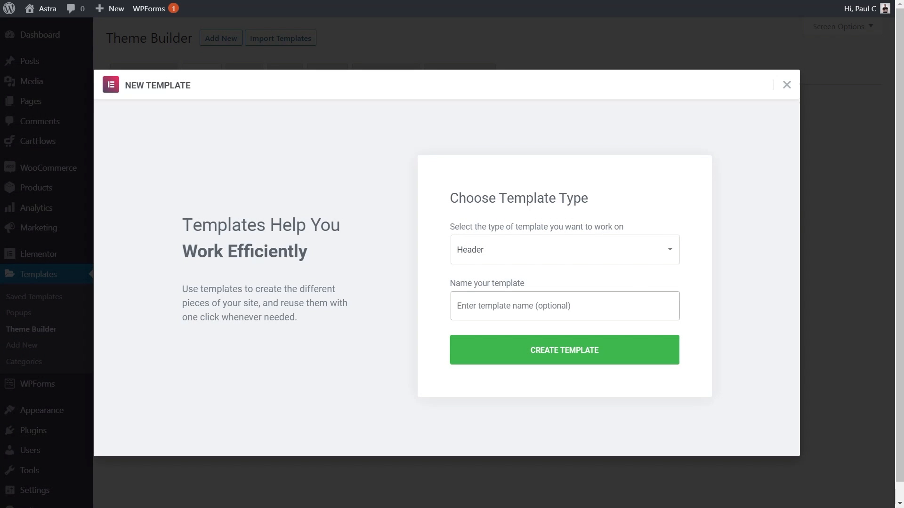
type("Default Header")
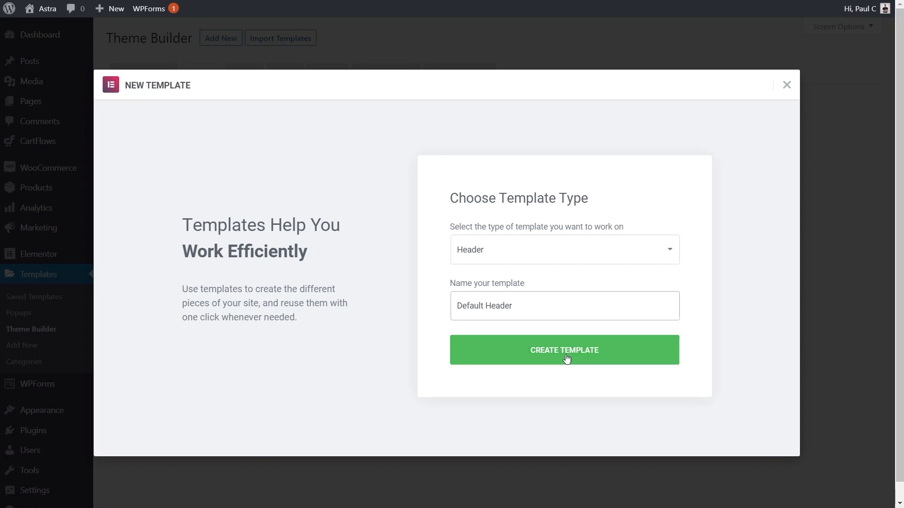
left_click(565, 351)
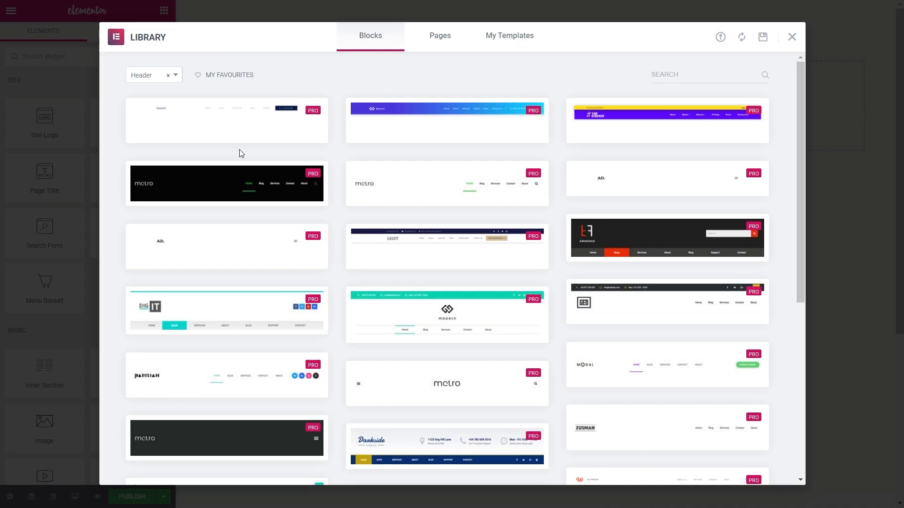
Dismiss the block library and add a two-column section with a one-third, two-thirds structure to the empty header.
left_click(792, 38)
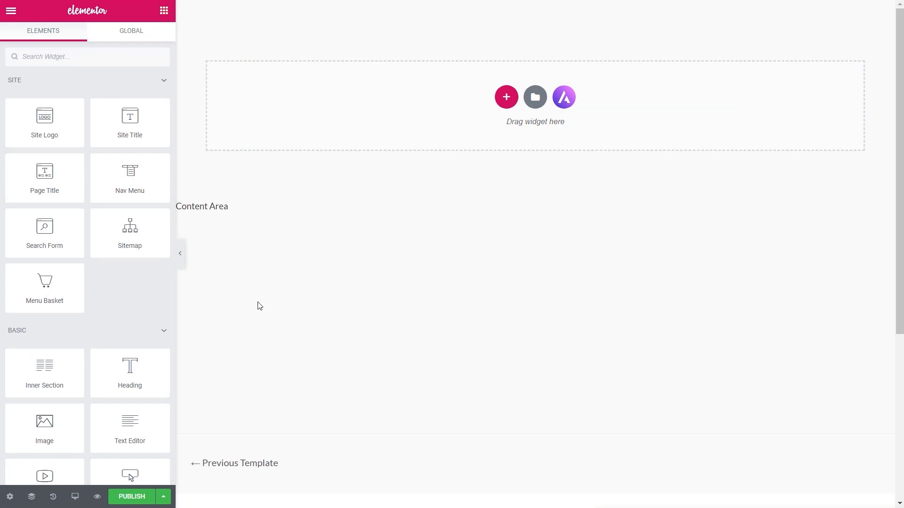
left_click(504, 98)
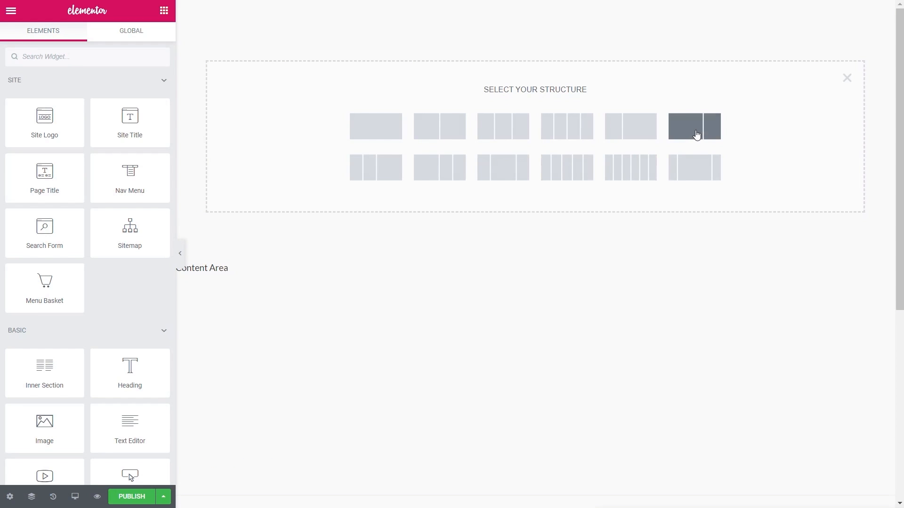
left_click(641, 134)
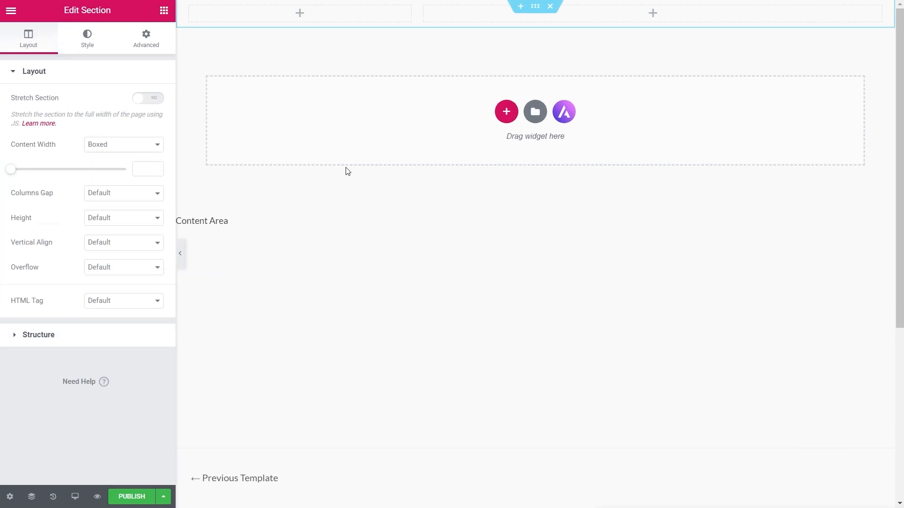
Narrow the section's first column and set the section's vertical alignment to Middle.
left_click_drag(417, 19, 328, 22)
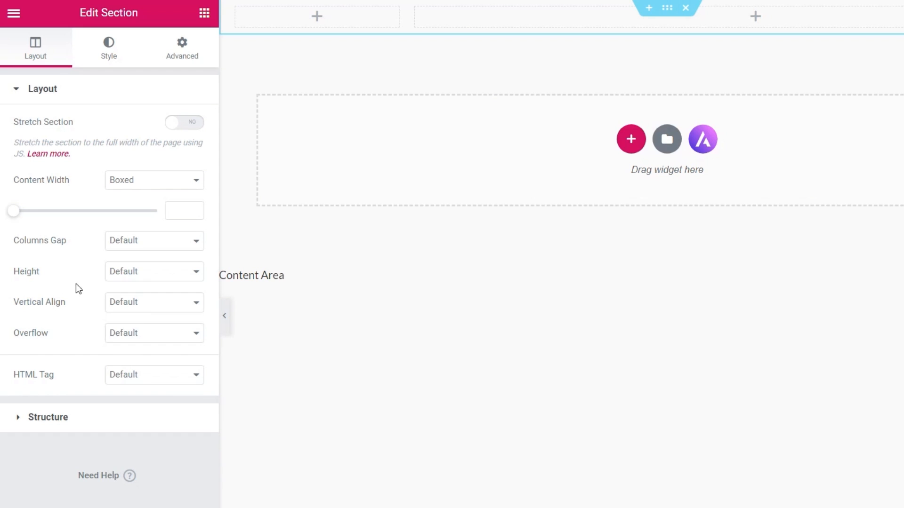
left_click(132, 305)
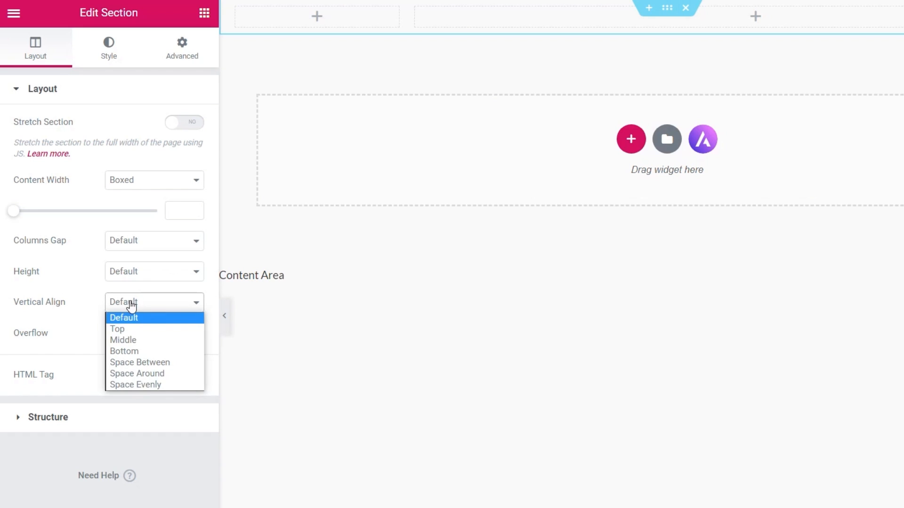
left_click(134, 339)
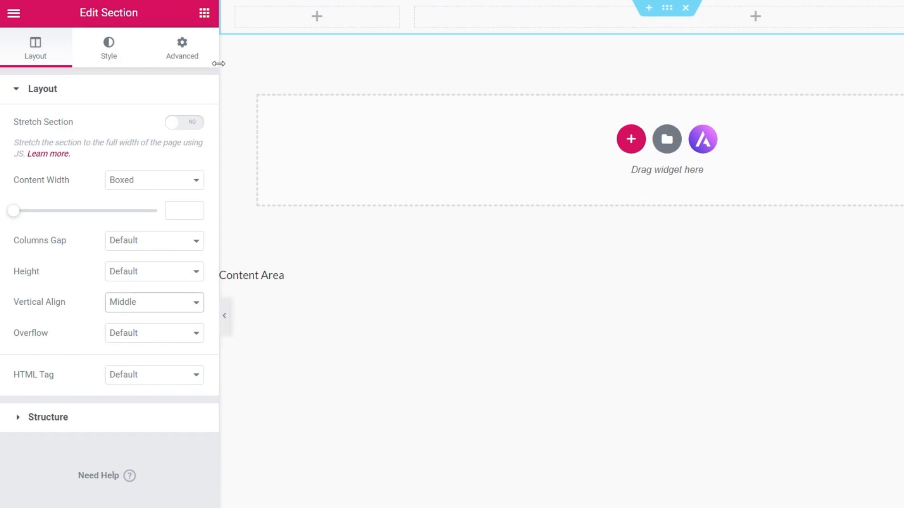
Place the Site Logo widget in the narrow column and the UAE Navigation Menu widget in the wide column.
left_click(202, 16)
left_click_drag(71, 151, 330, 22)
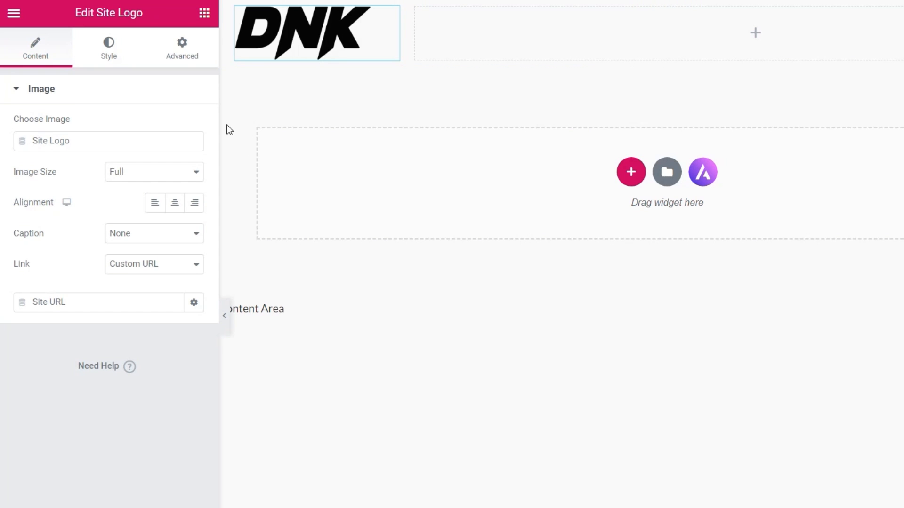
left_click(206, 14)
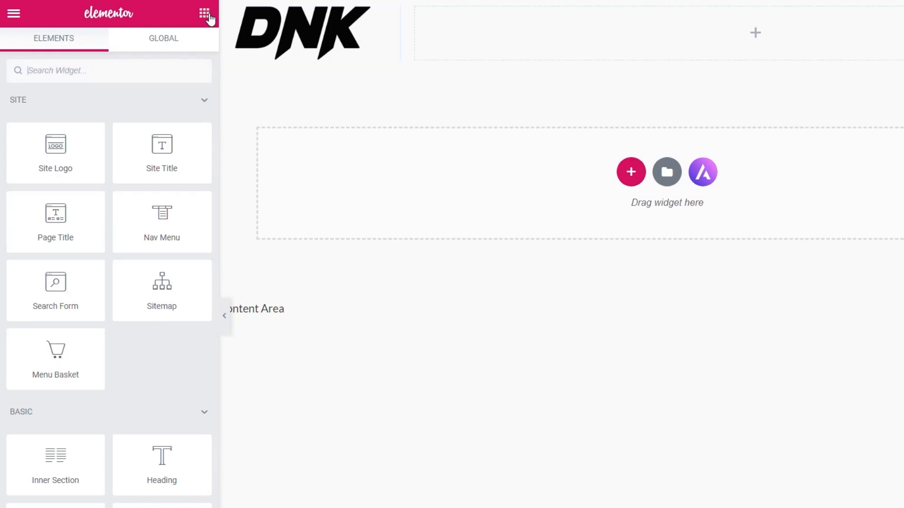
left_click(129, 73)
type("navi")
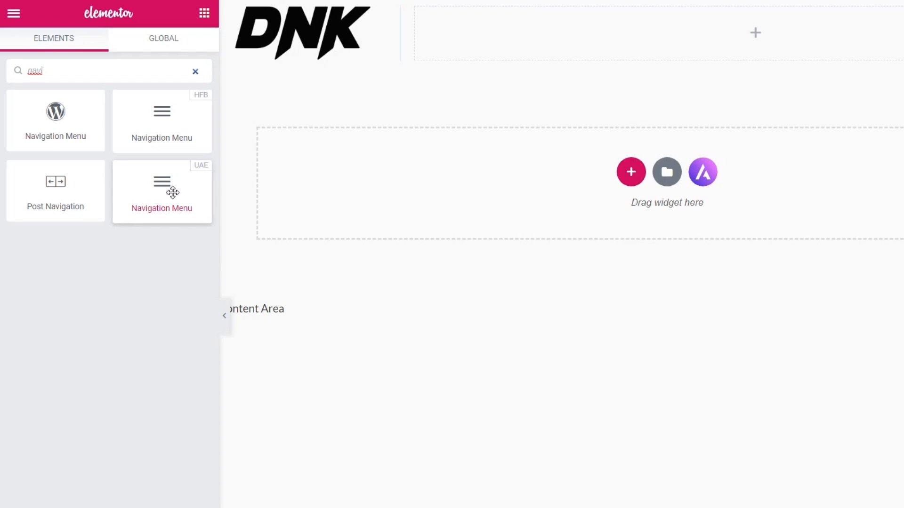
left_click_drag(146, 182, 773, 29)
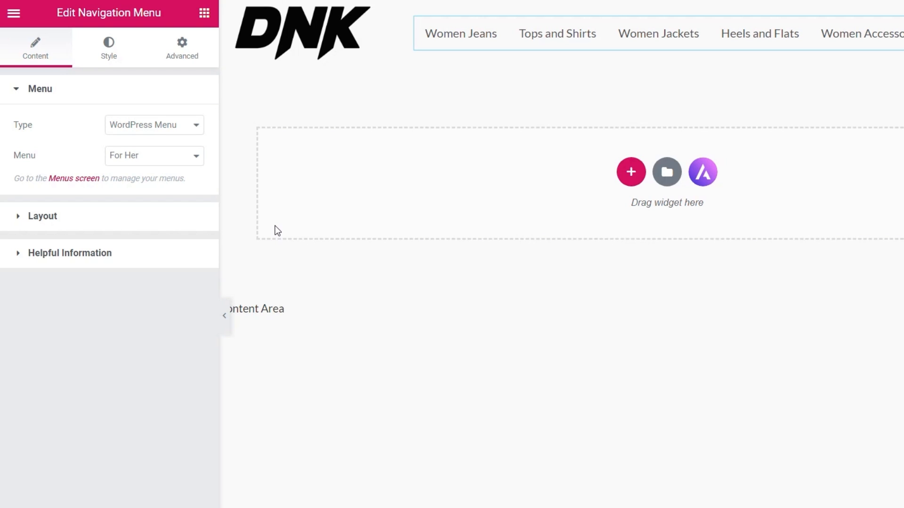
Set the navigation menu's type to Custom and preview the submenus of Menu Item 1 and Menu Item 2.
left_click(39, 220)
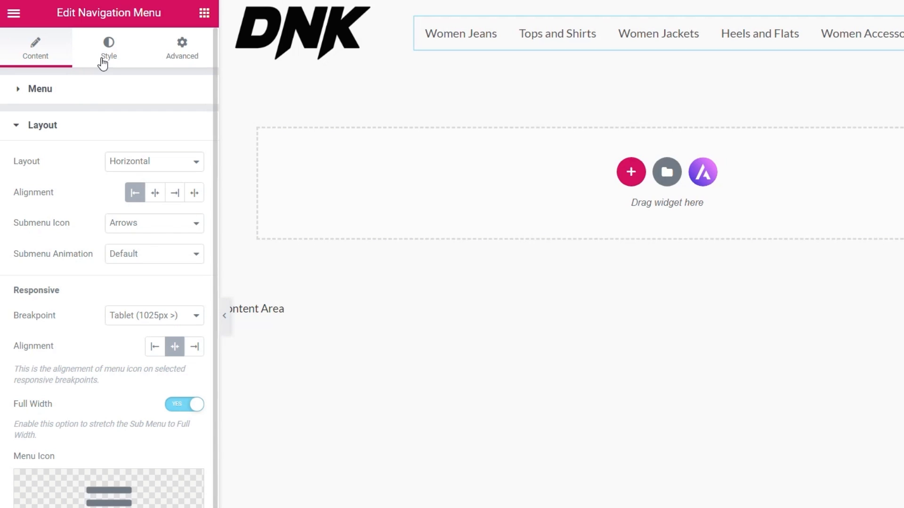
left_click(24, 91)
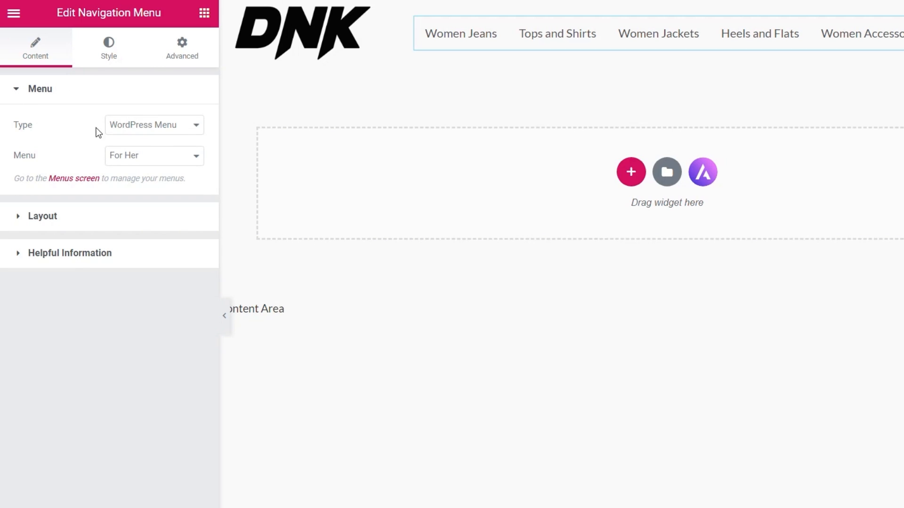
left_click(166, 127)
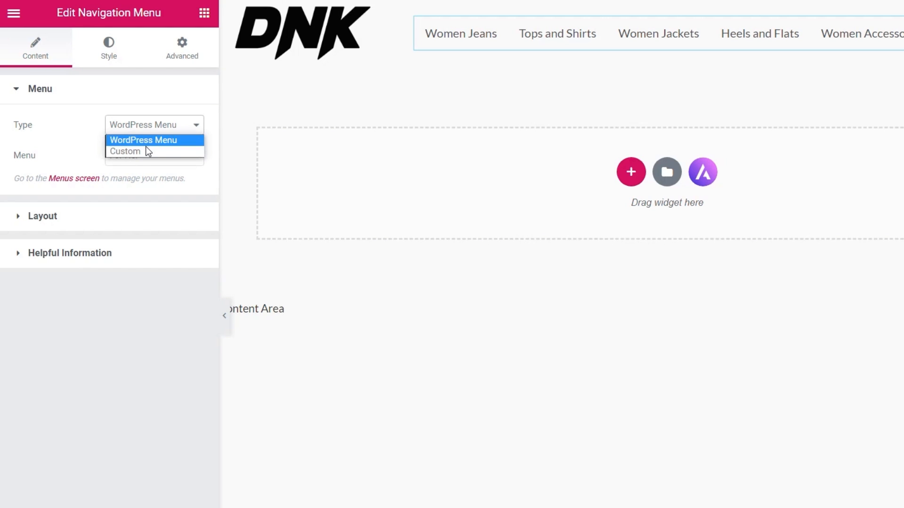
left_click(141, 151)
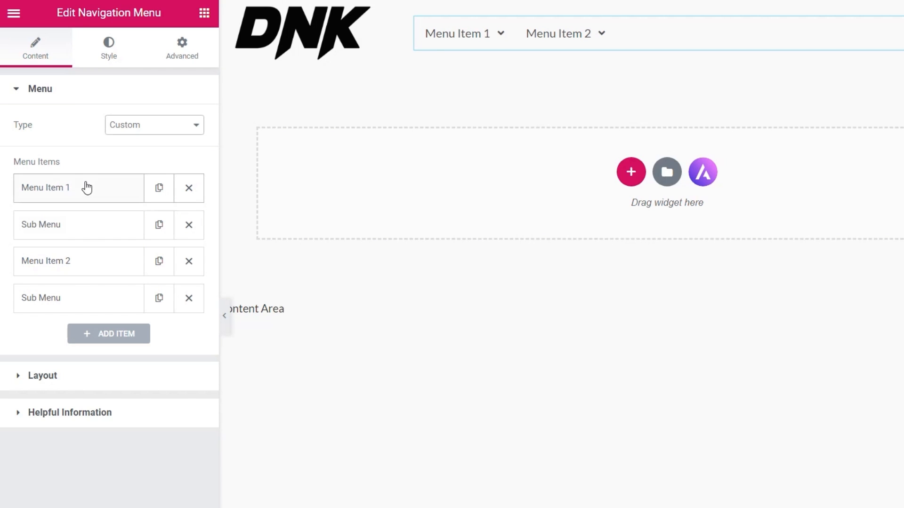
mouse_move(439, 38)
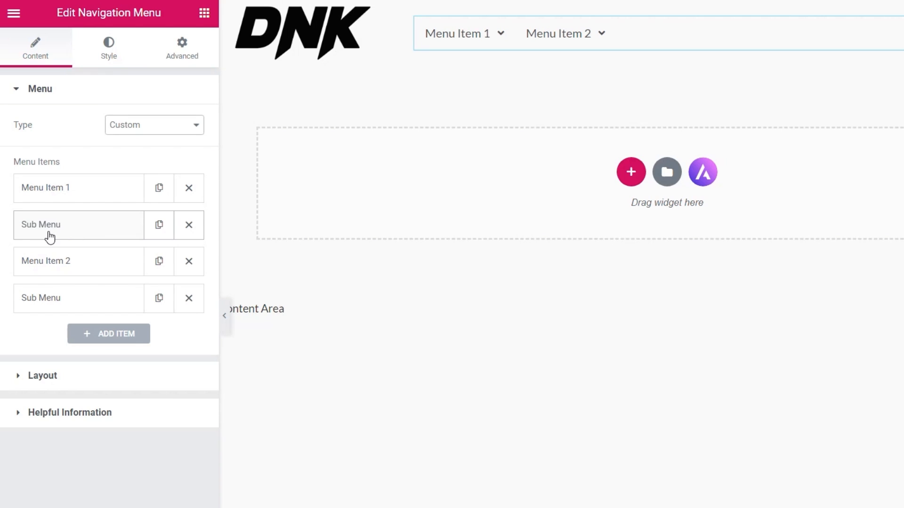
mouse_move(563, 35)
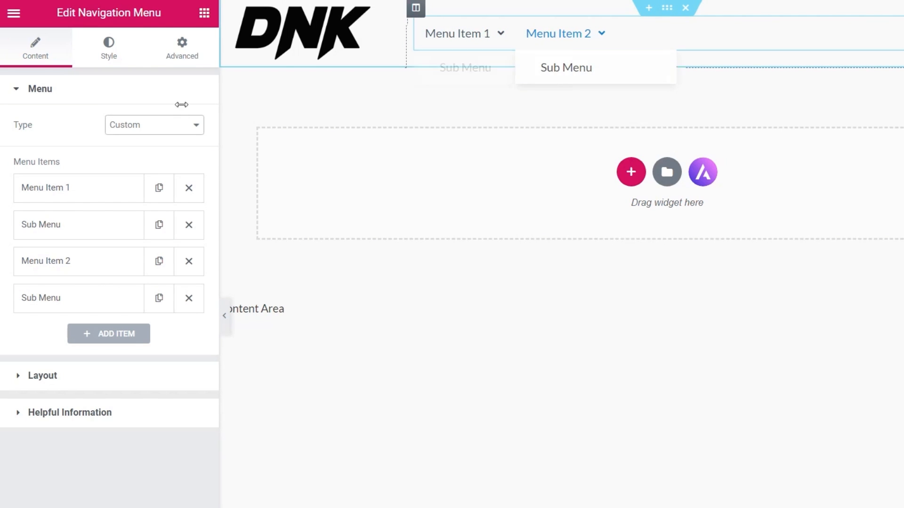
Check the item type choices of Menu Item 1 and change its text to "Latest Lines".
left_click(79, 201)
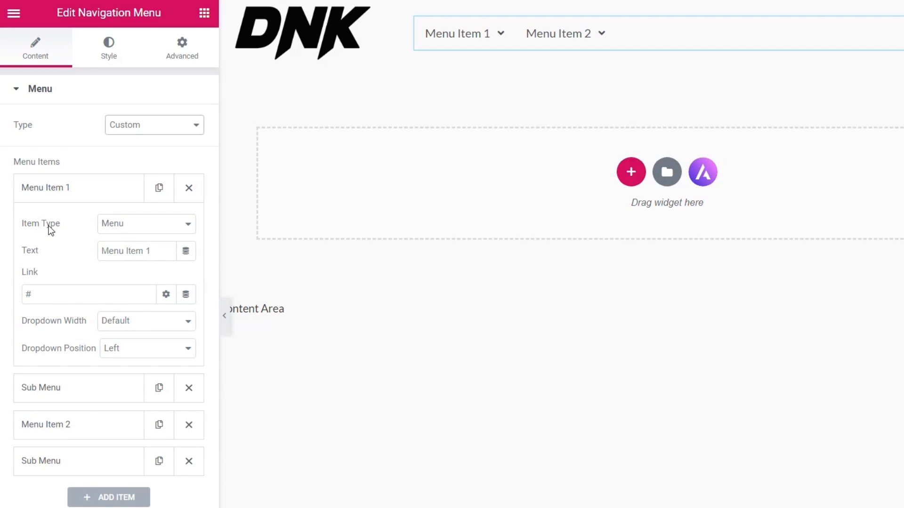
left_click(123, 224)
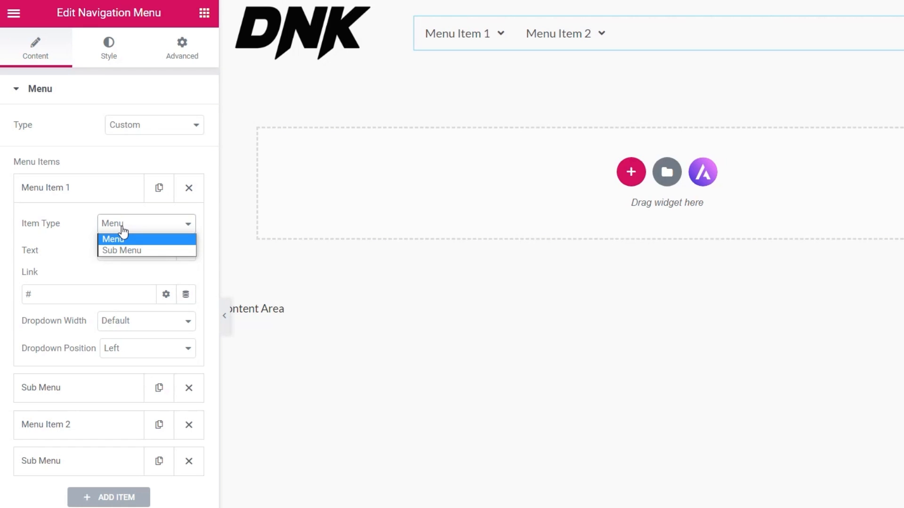
left_click(52, 241)
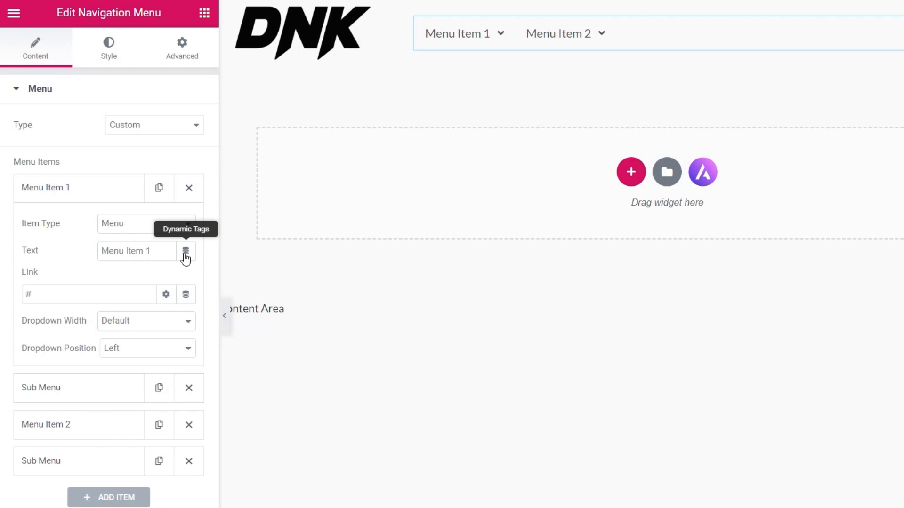
left_click_drag(162, 250, 100, 254)
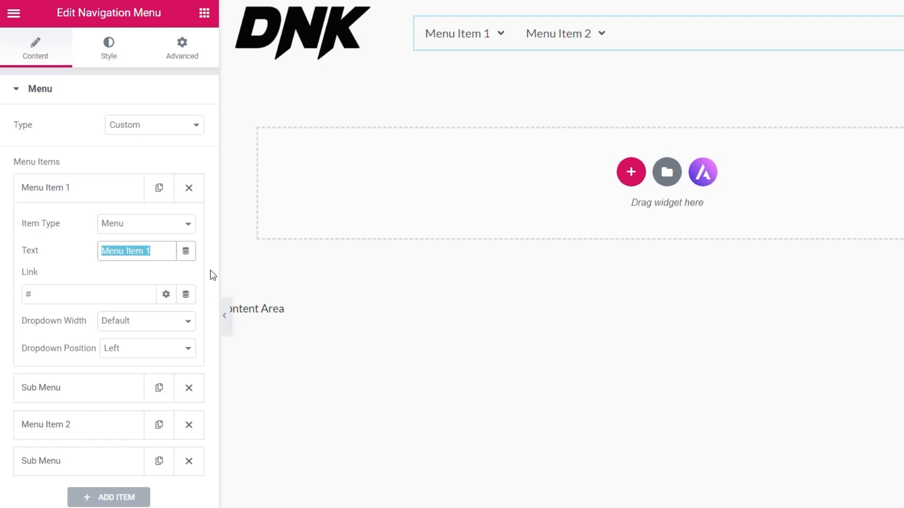
type("Lates")
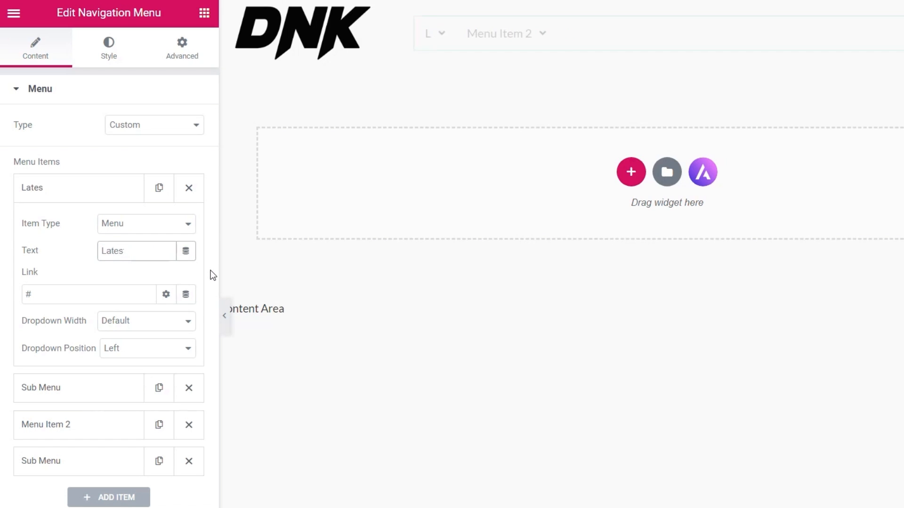
type("t Lines")
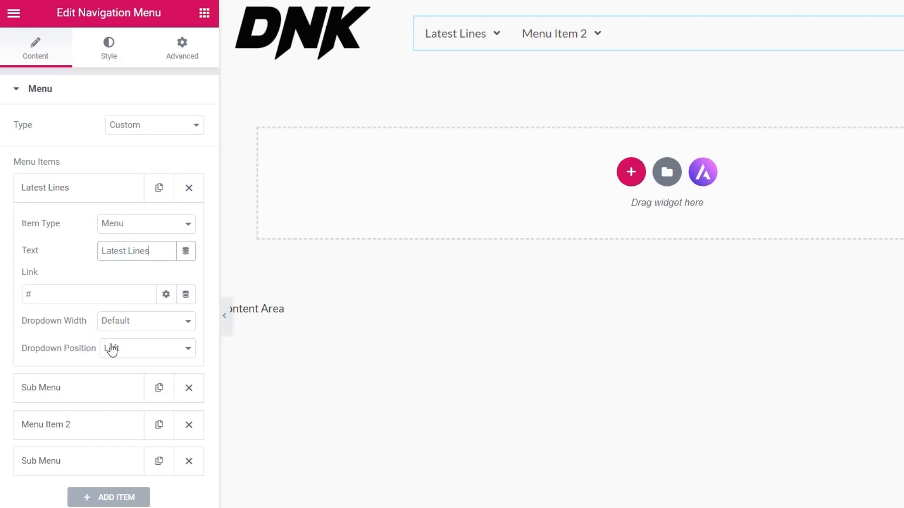
Check the dropdown width and position choices of Latest Lines and the content type choices of its Sub Menu item.
left_click(139, 324)
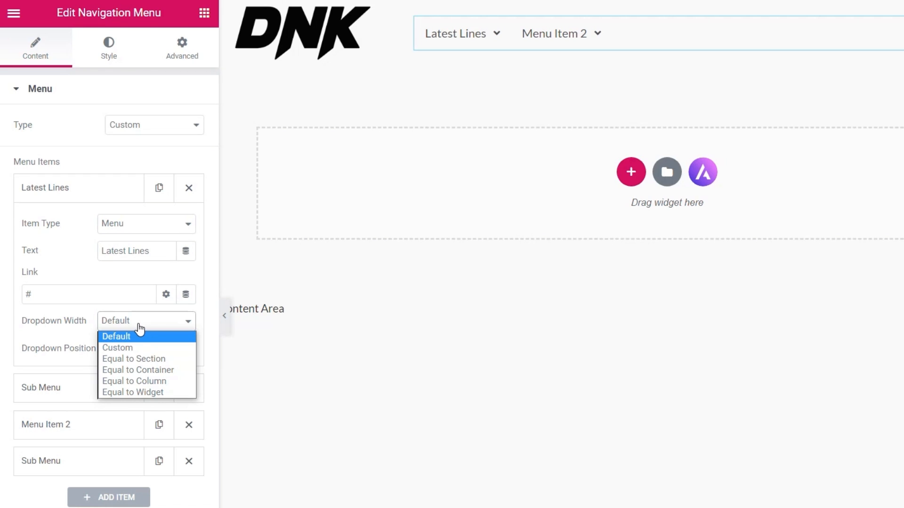
left_click(140, 325)
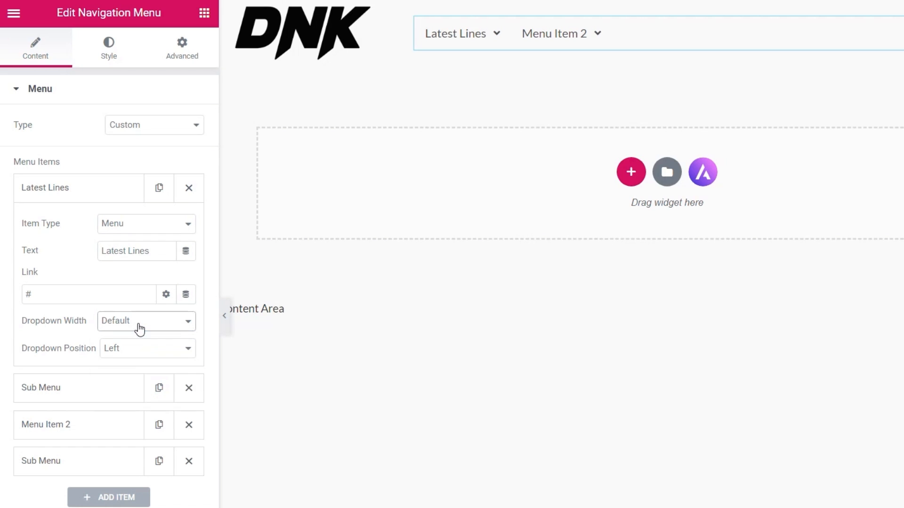
left_click(135, 356)
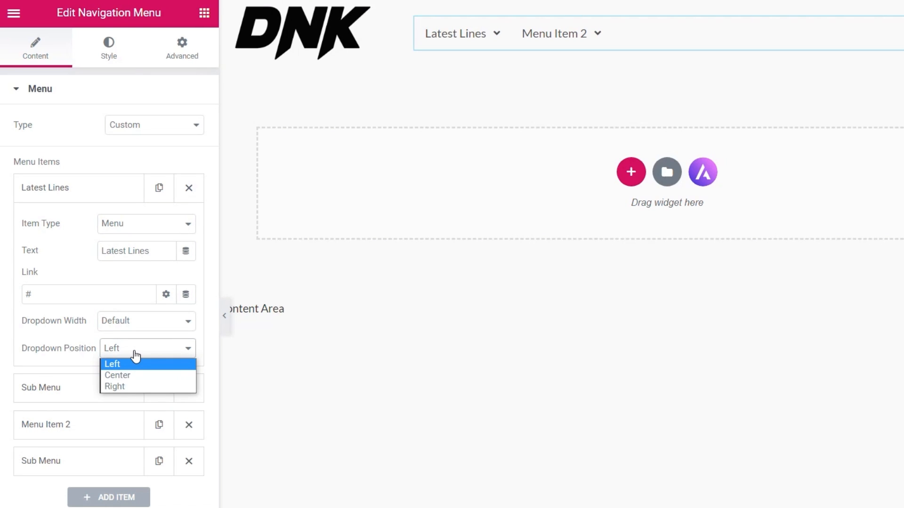
left_click(135, 357)
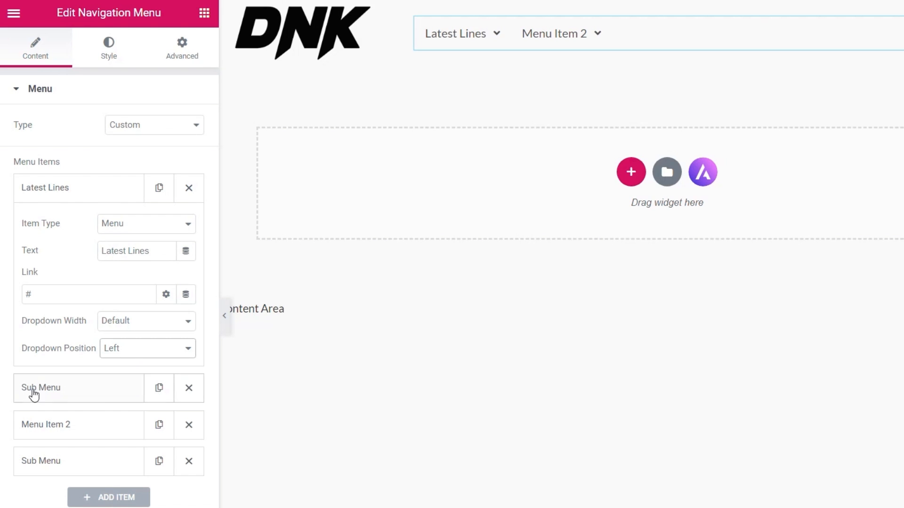
left_click(50, 391)
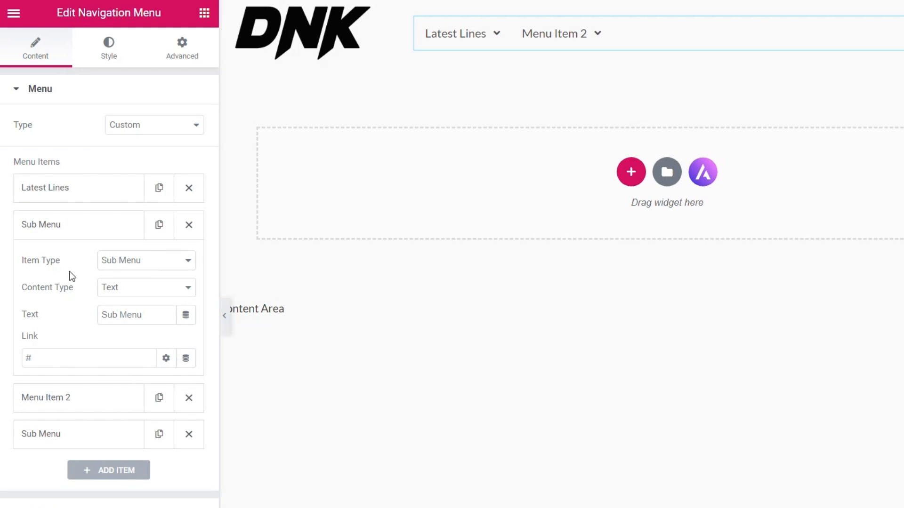
left_click(132, 299)
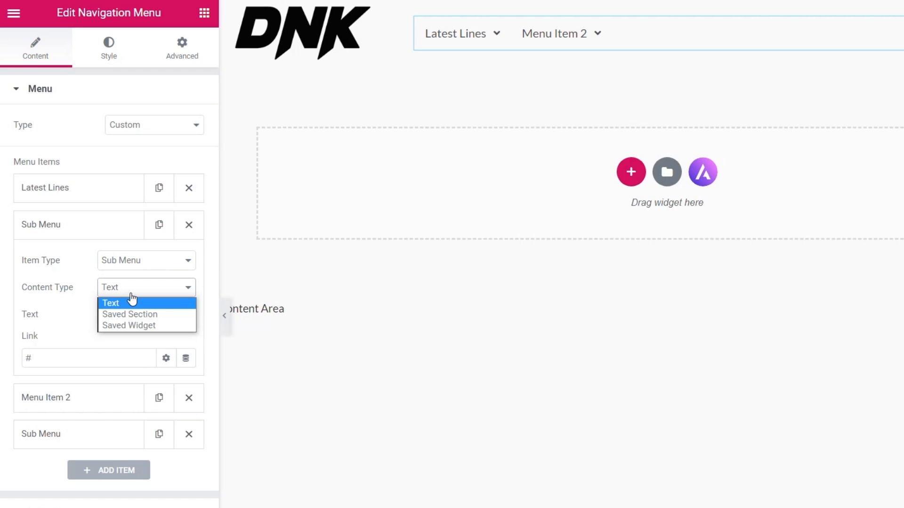
left_click(65, 300)
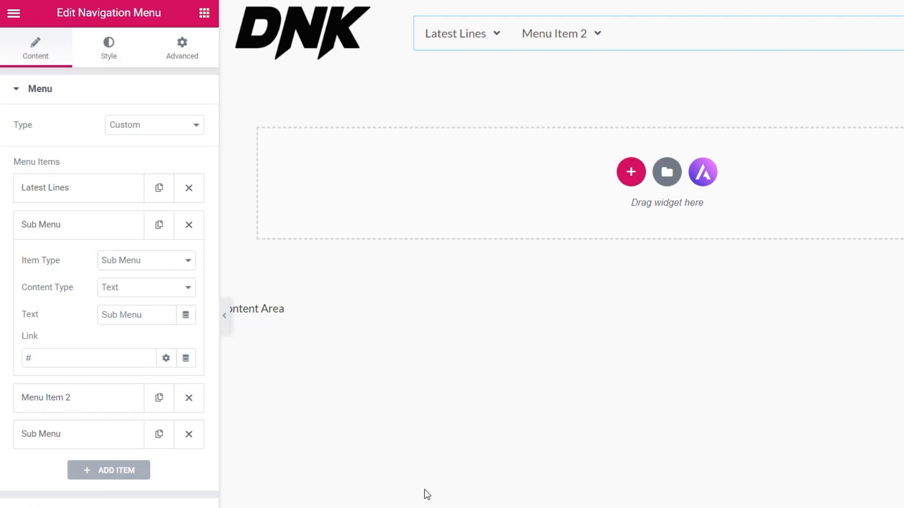
Align the navigation menu to the right and check the available layout types.
left_click(71, 506)
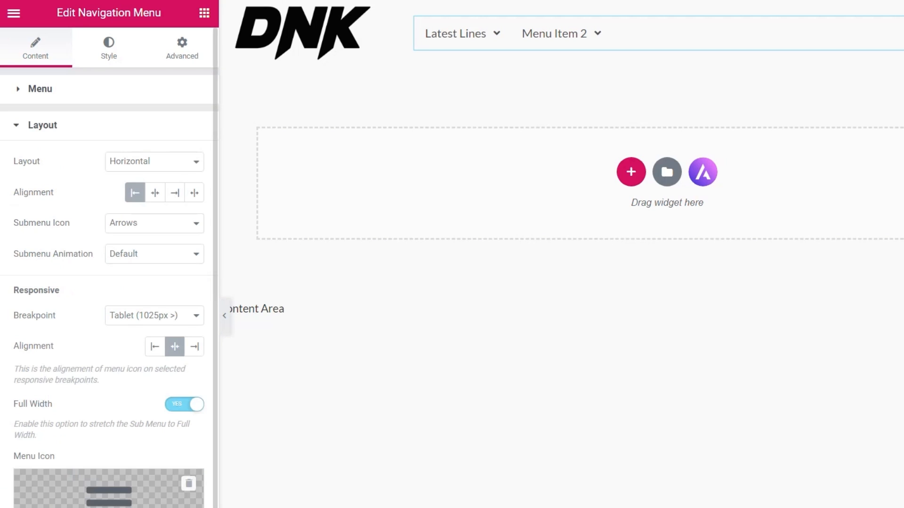
left_click(175, 196)
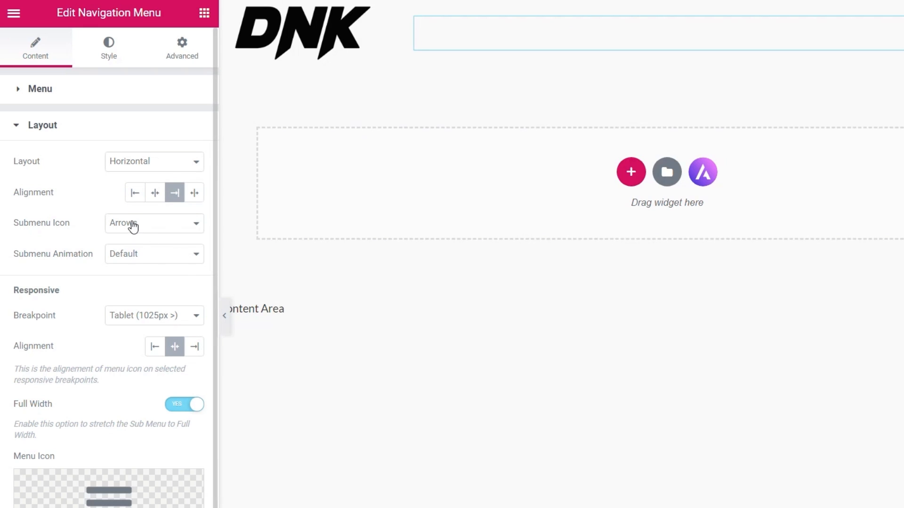
left_click(134, 164)
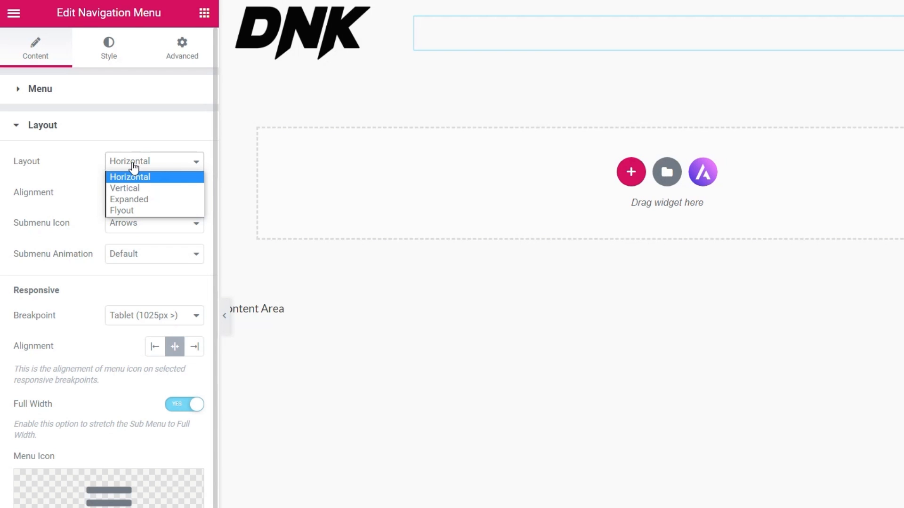
left_click(128, 125)
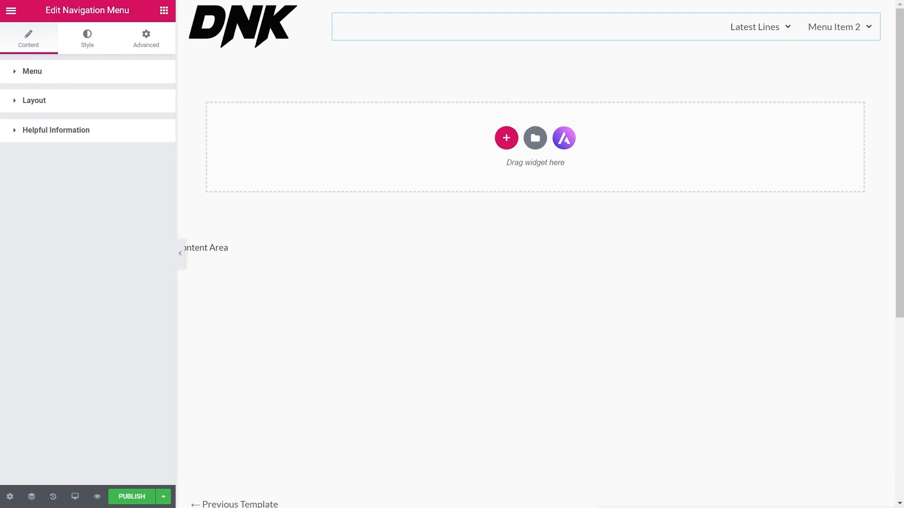
Publish the header template with a display condition that includes the Entire Site.
left_click(126, 497)
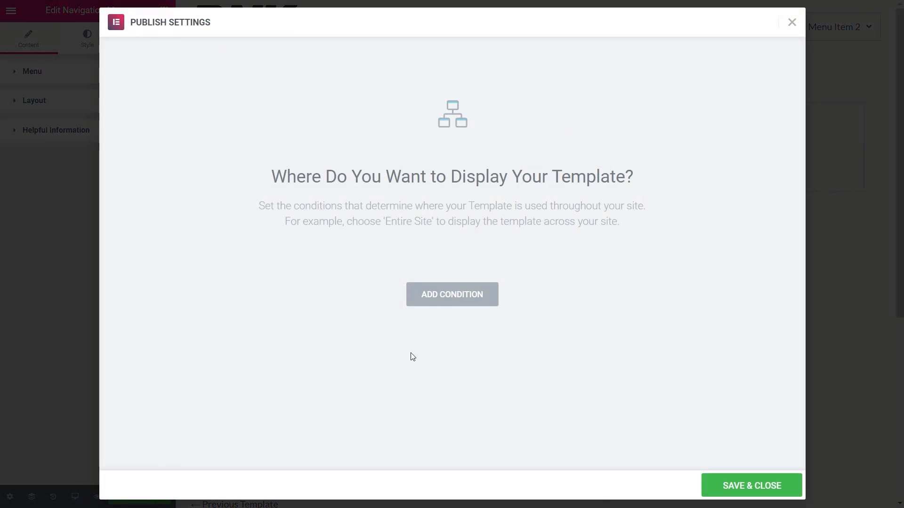
left_click(459, 306)
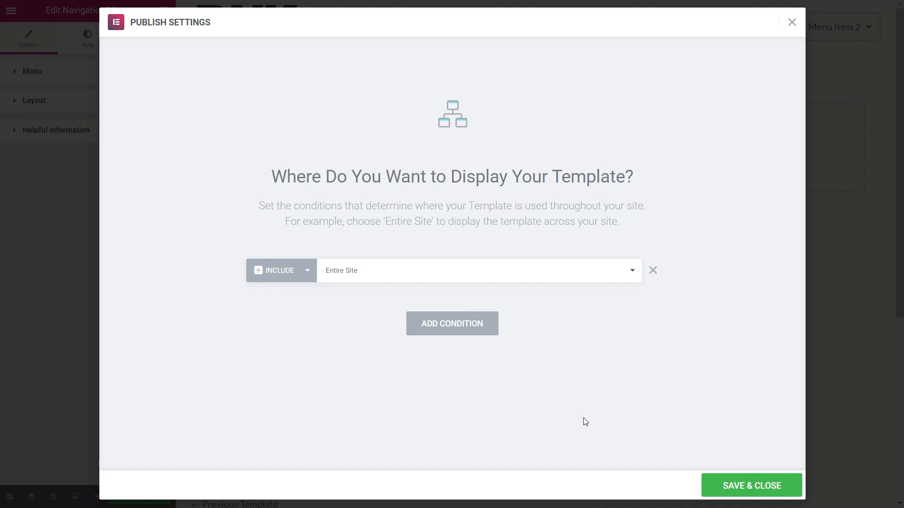
left_click(754, 485)
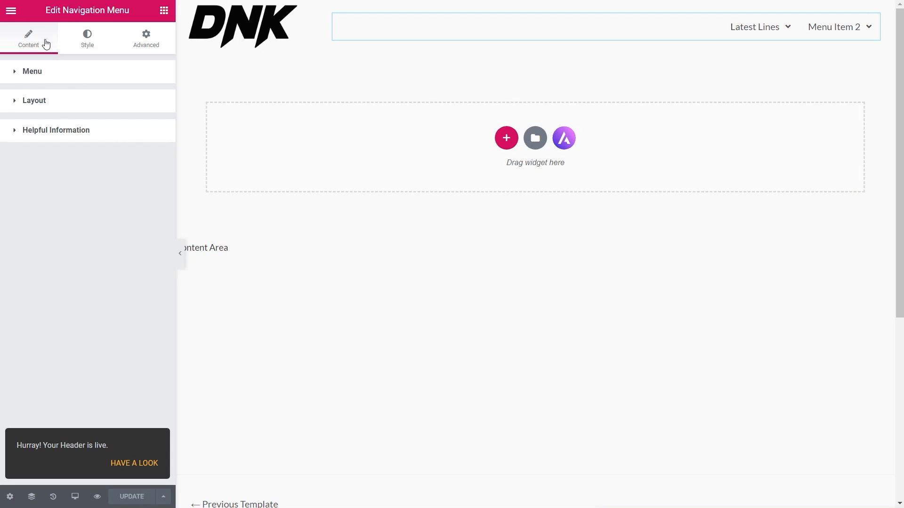
Exit the editor to the WordPress dashboard and show the saved templates of type Section.
left_click(10, 11)
left_click(104, 347)
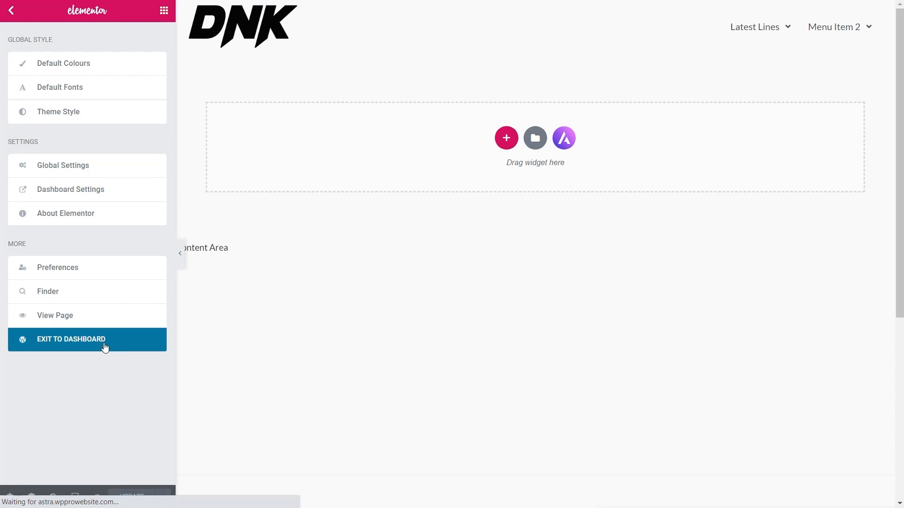
left_click(35, 331)
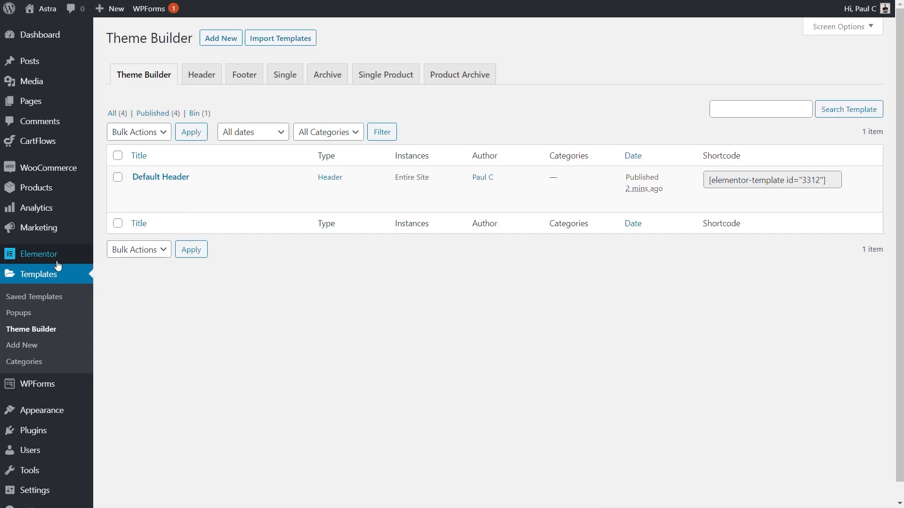
left_click(42, 301)
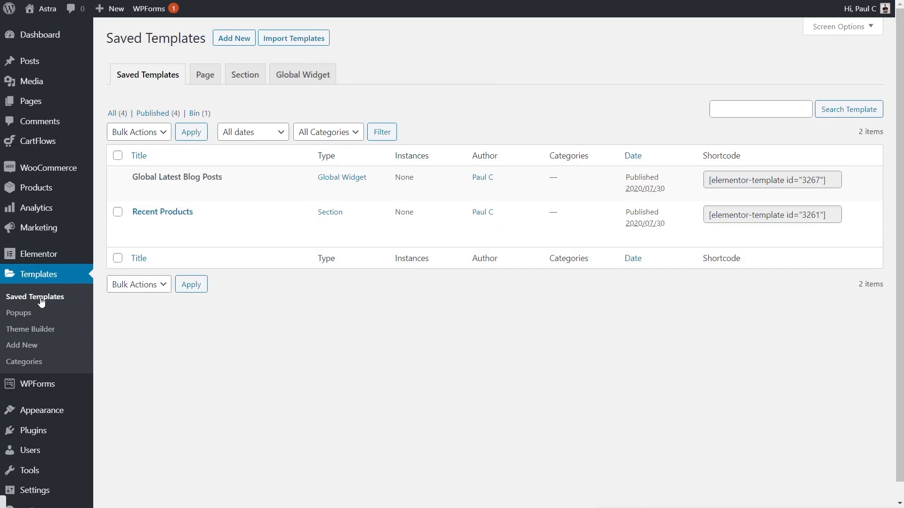
left_click(240, 79)
Create a new Section template named "Recent Items Template".
left_click(508, 297)
left_click(518, 305)
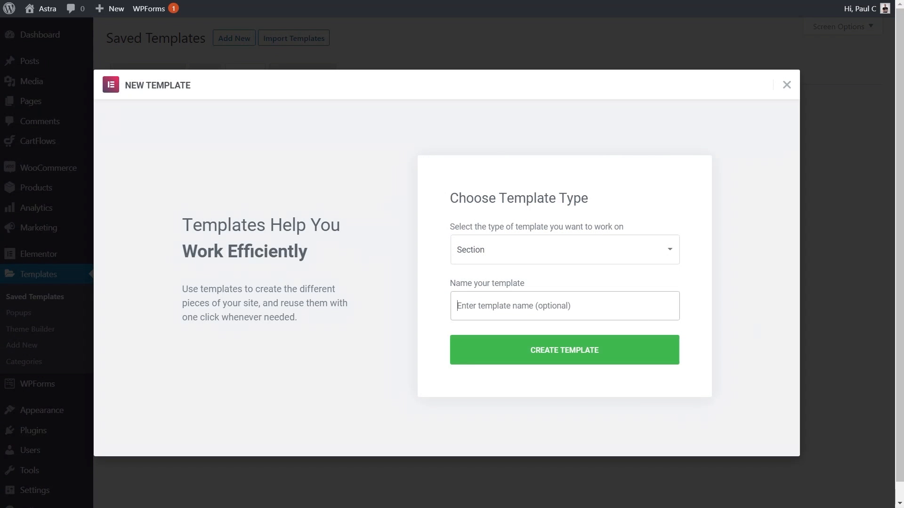
type("Recent Items Template")
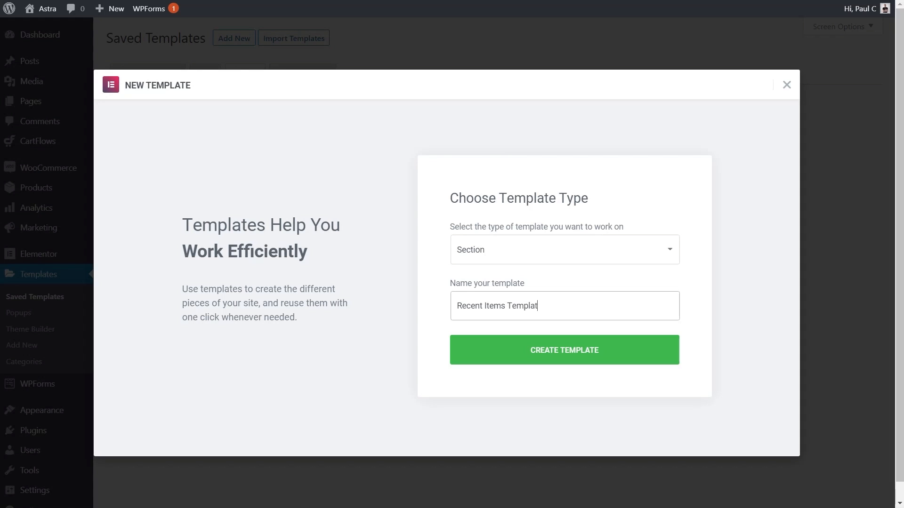
left_click(560, 351)
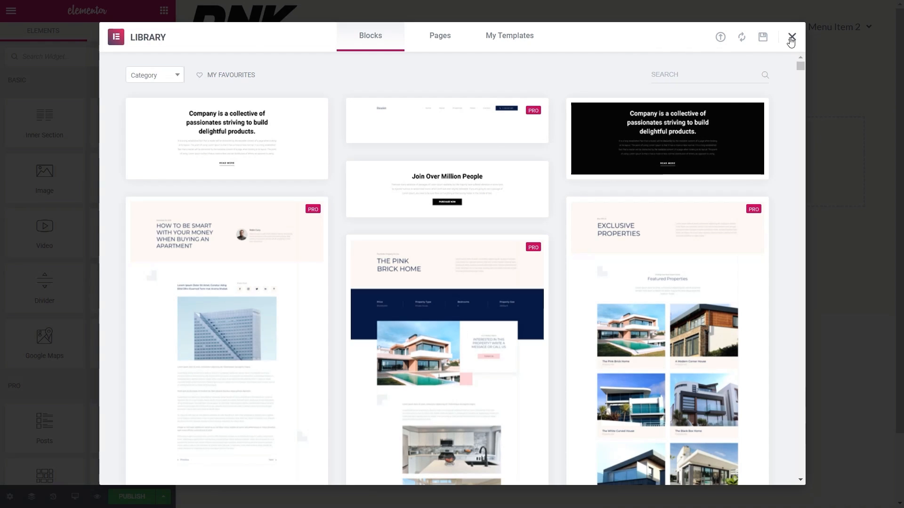
Dismiss the template library and add a single-column section to the empty template.
left_click(791, 38)
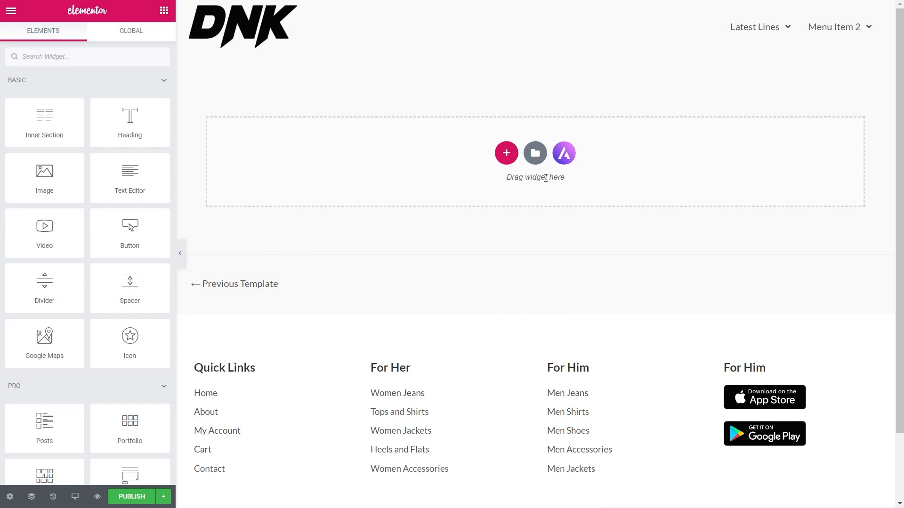
left_click(506, 153)
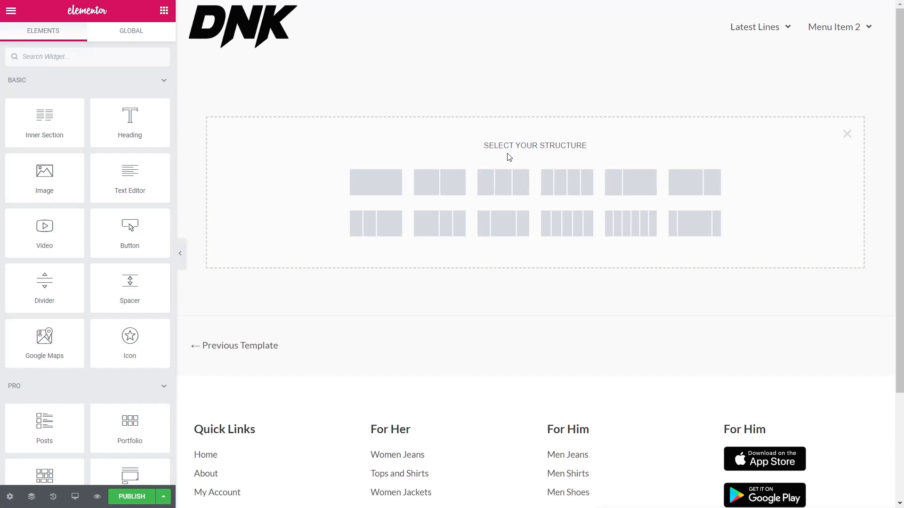
left_click(368, 190)
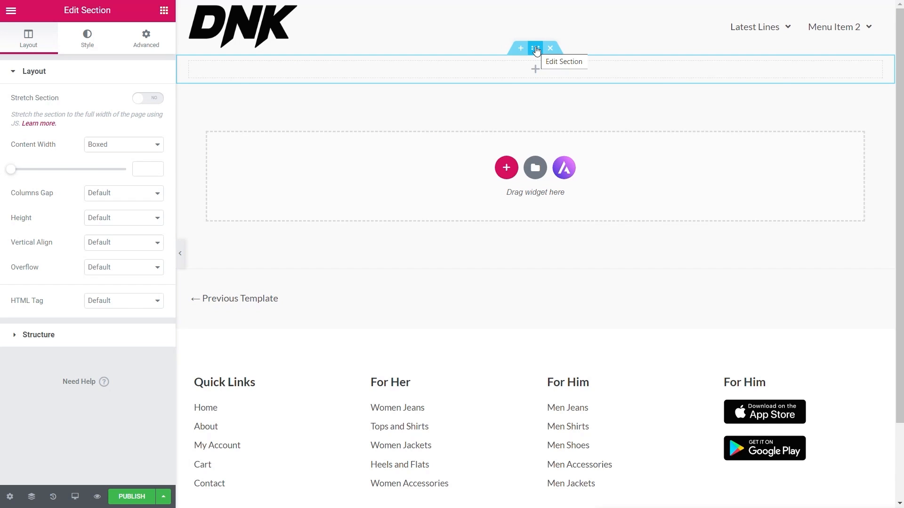
Find the Products widget, place it in the new section and set its number of rows to 1.
left_click(162, 15)
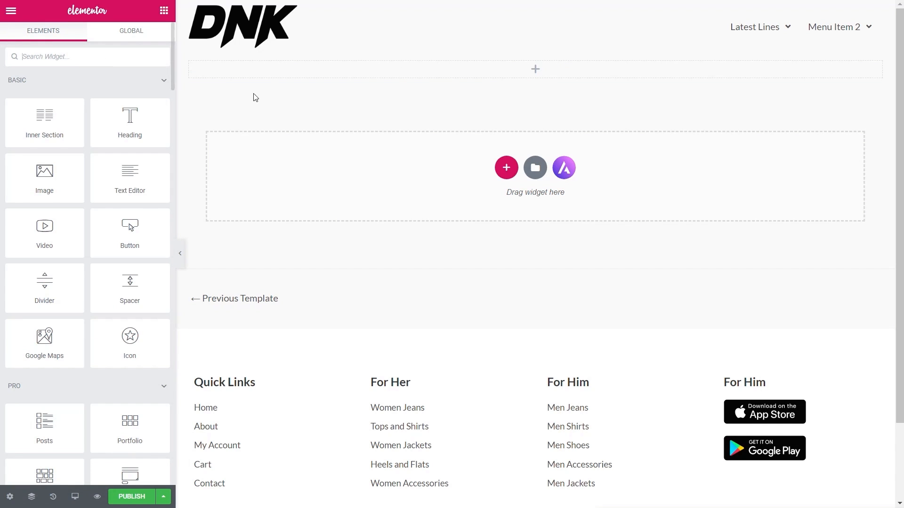
type("prod")
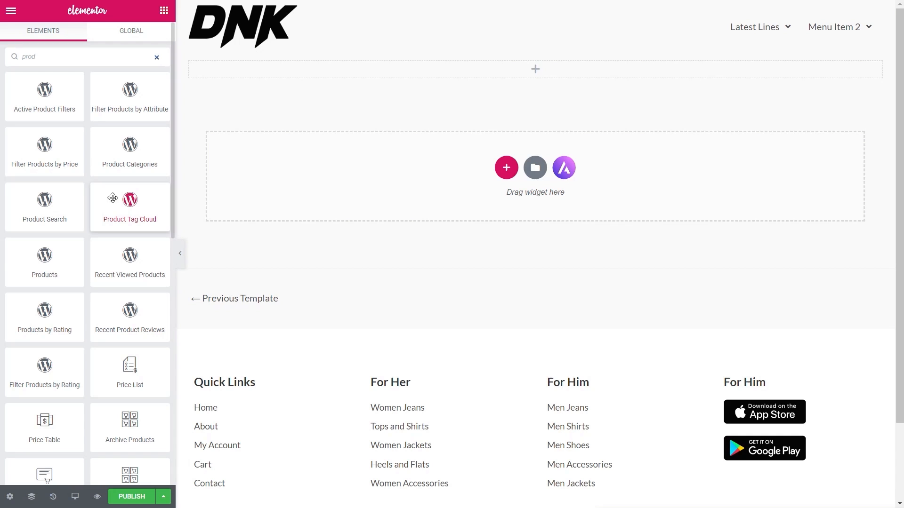
scroll(73, 422, "down", 2)
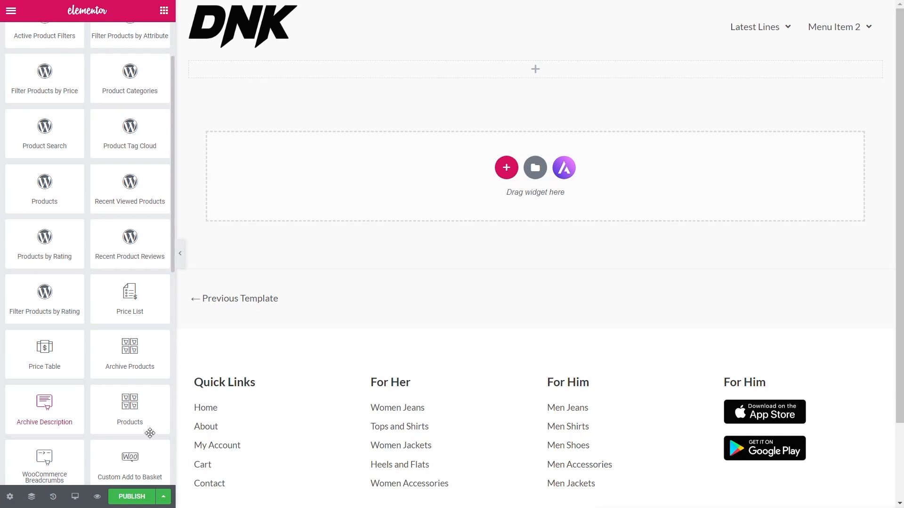
left_click_drag(125, 418, 371, 77)
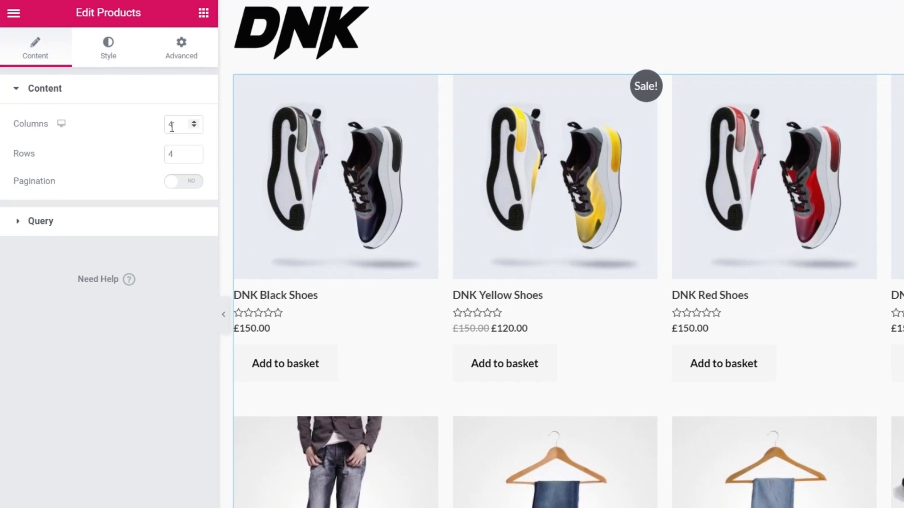
left_click_drag(175, 154, 162, 158)
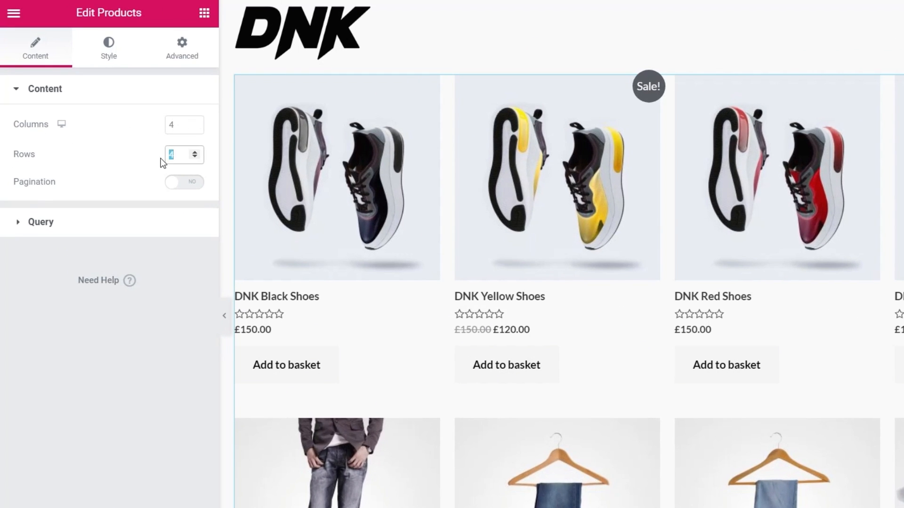
type("1")
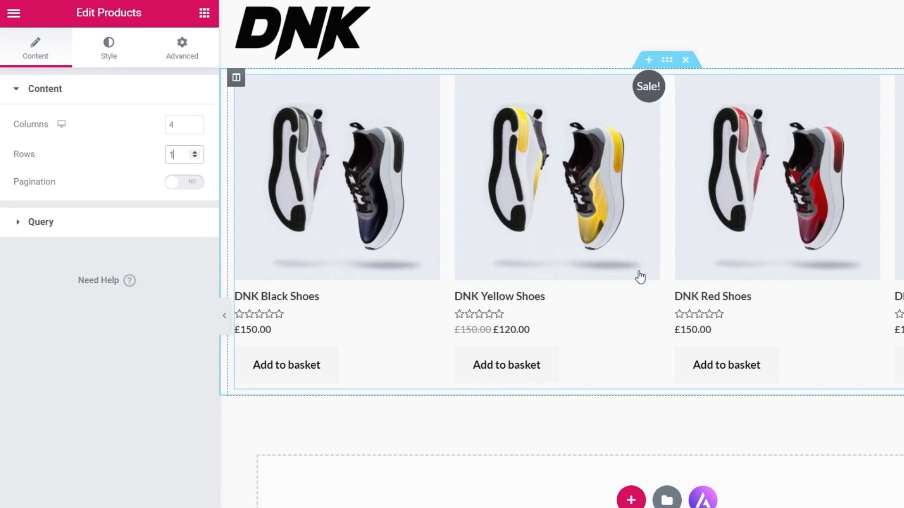
Set the products column's padding to 30 px on all sides and only its top margin to 35 px.
left_click(236, 78)
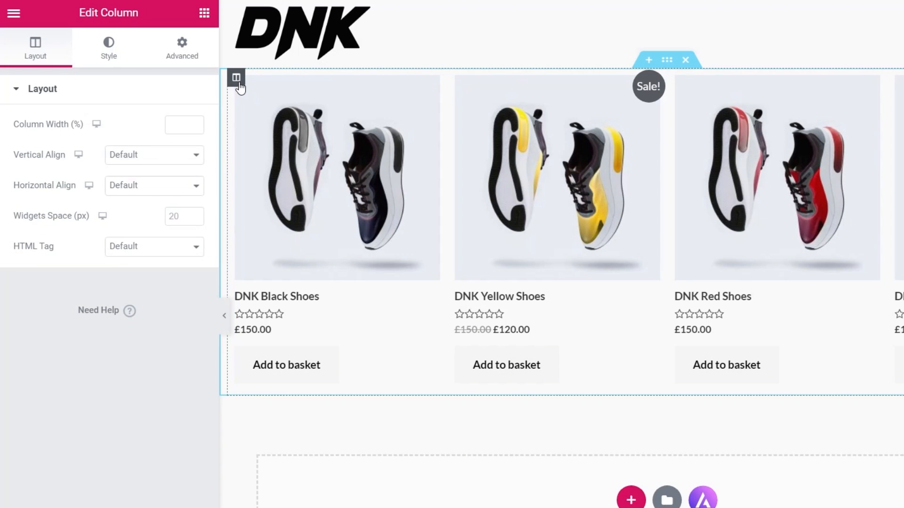
left_click(182, 57)
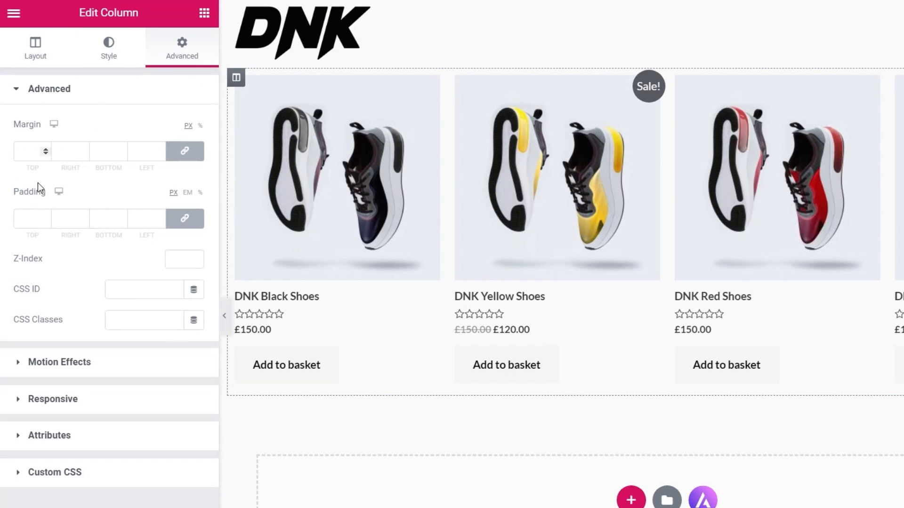
left_click(28, 215)
type("30")
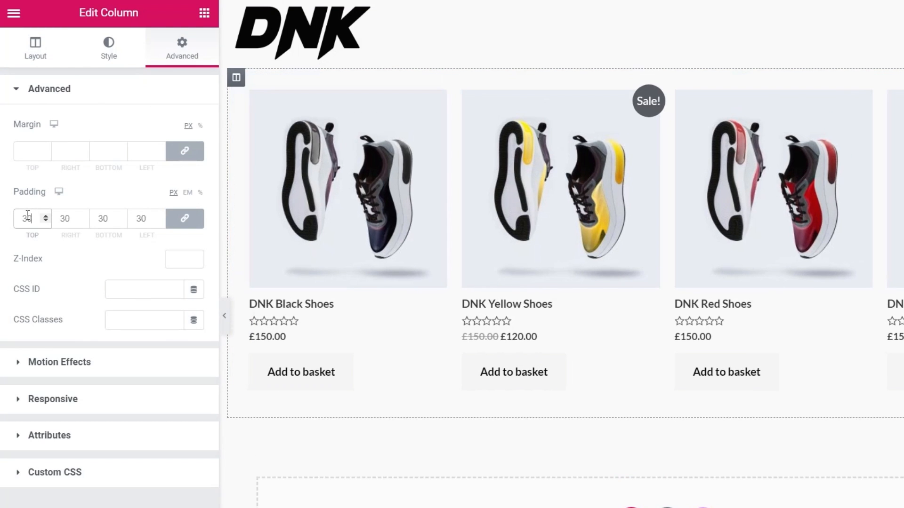
left_click(184, 151)
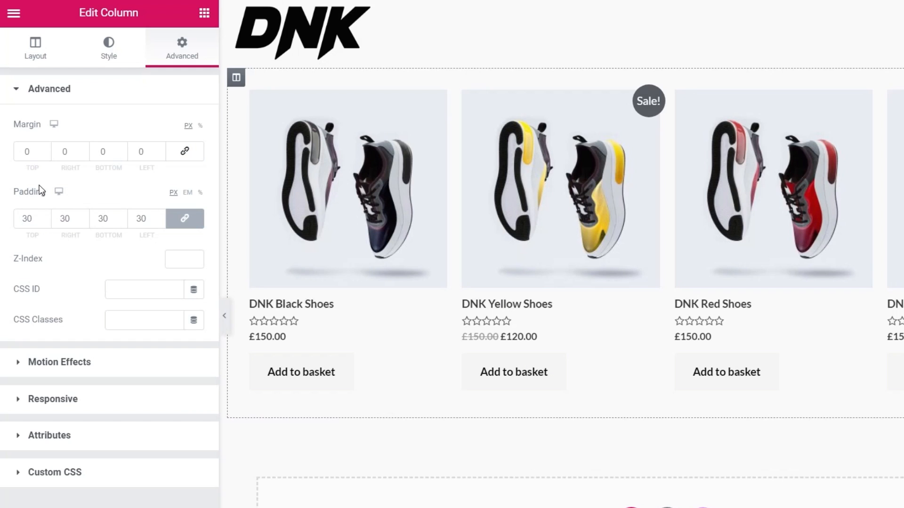
left_click(23, 151)
type("35")
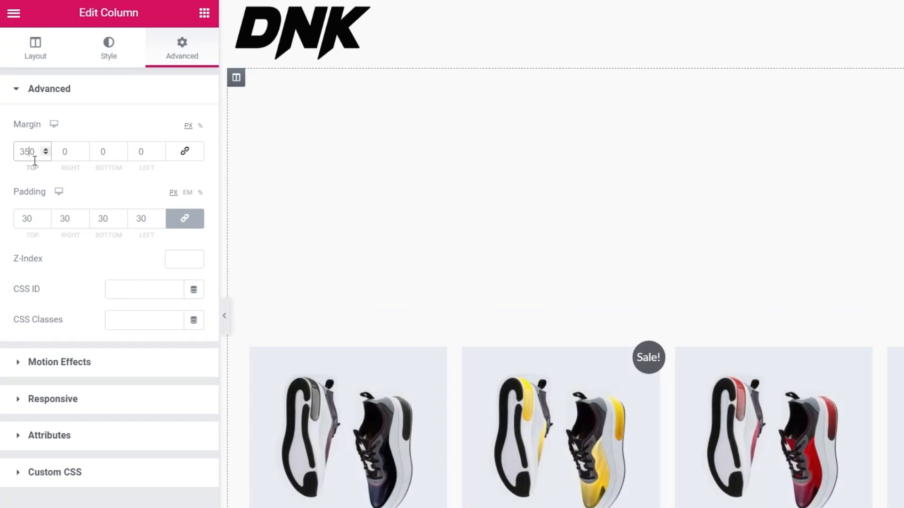
key("Delete")
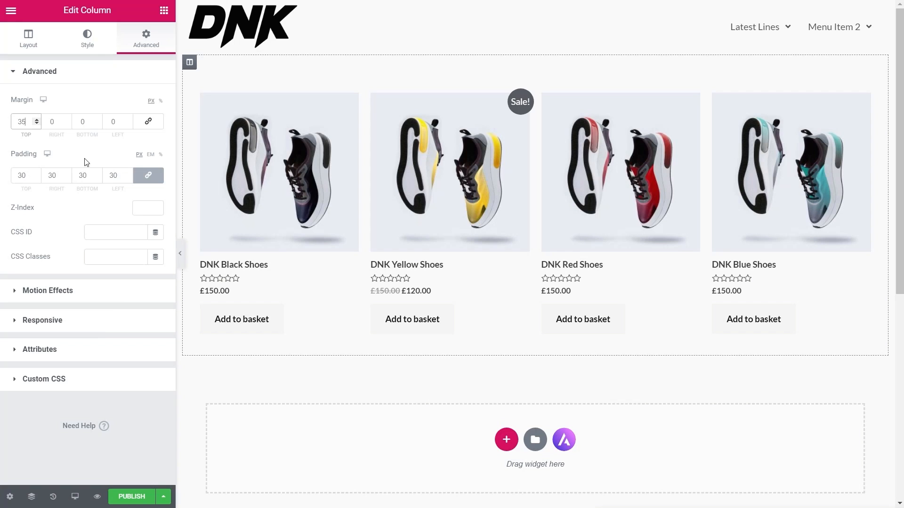
Give the products column a box shadow with blur 34 and colour rgba(0, 0, 0, 0.1), and publish the section template.
left_click(84, 40)
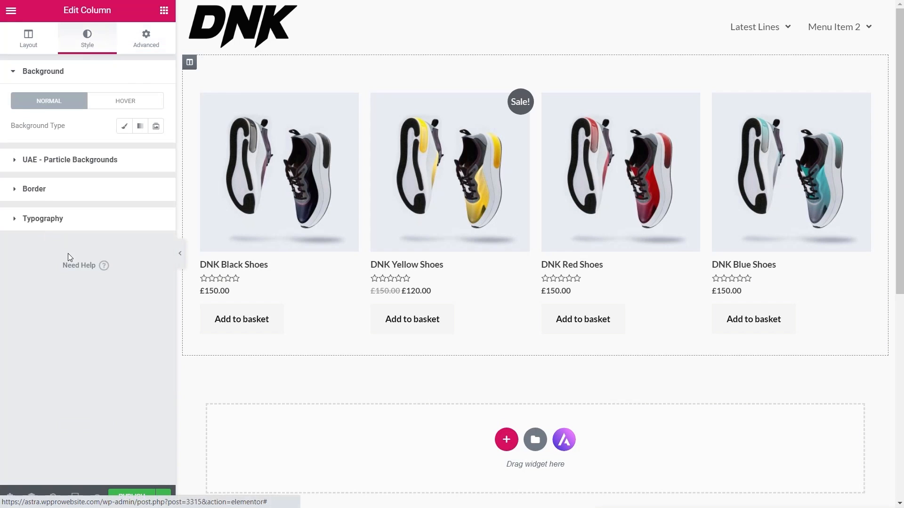
left_click(38, 189)
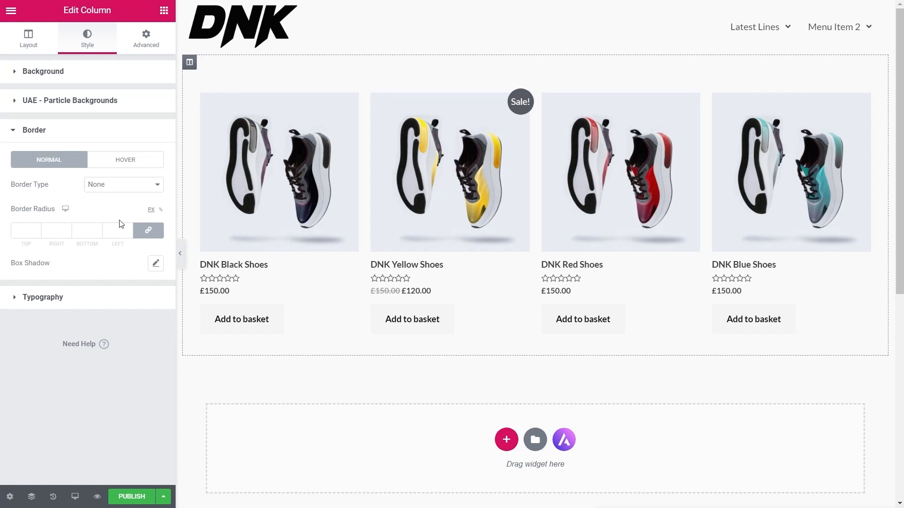
left_click(155, 264)
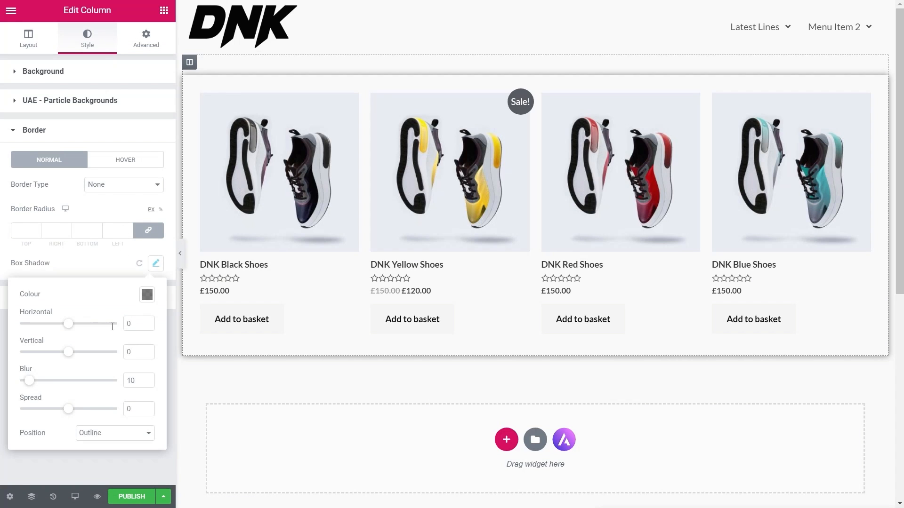
left_click_drag(30, 381, 56, 388)
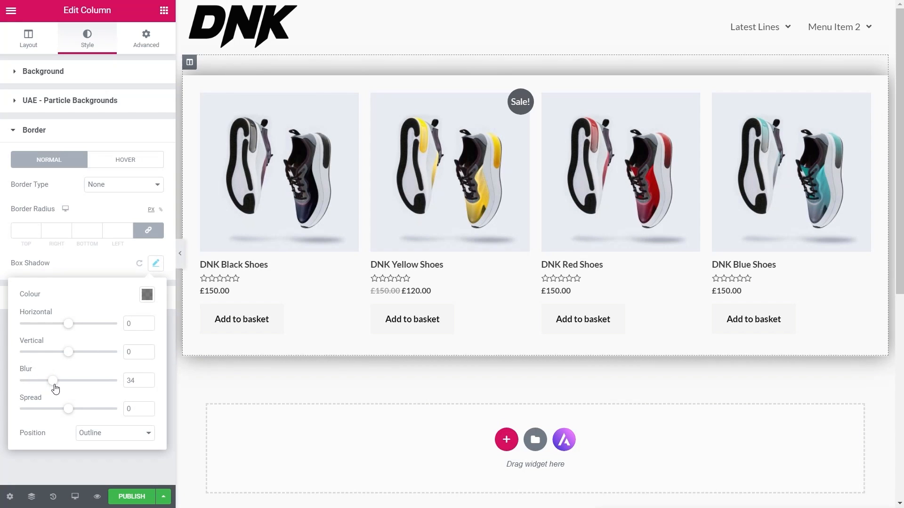
left_click(147, 295)
left_click_drag(158, 461, 99, 460)
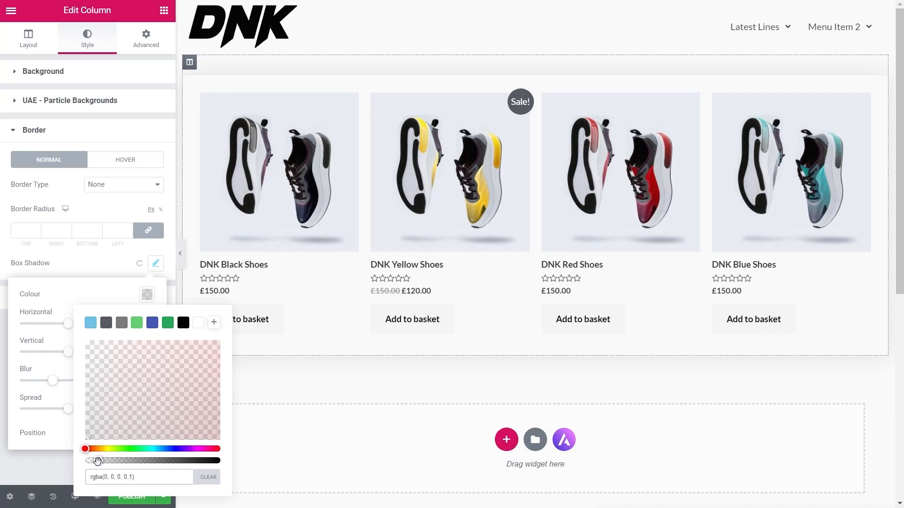
left_click(45, 476)
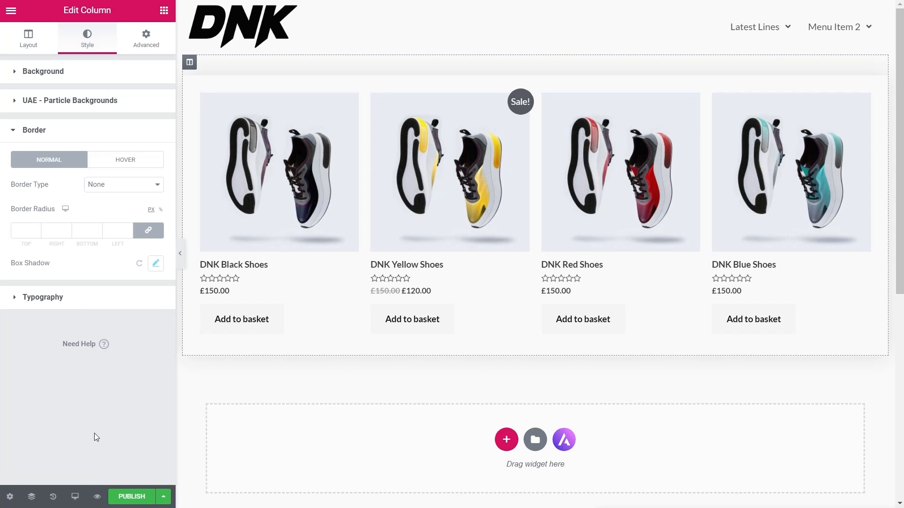
left_click(136, 497)
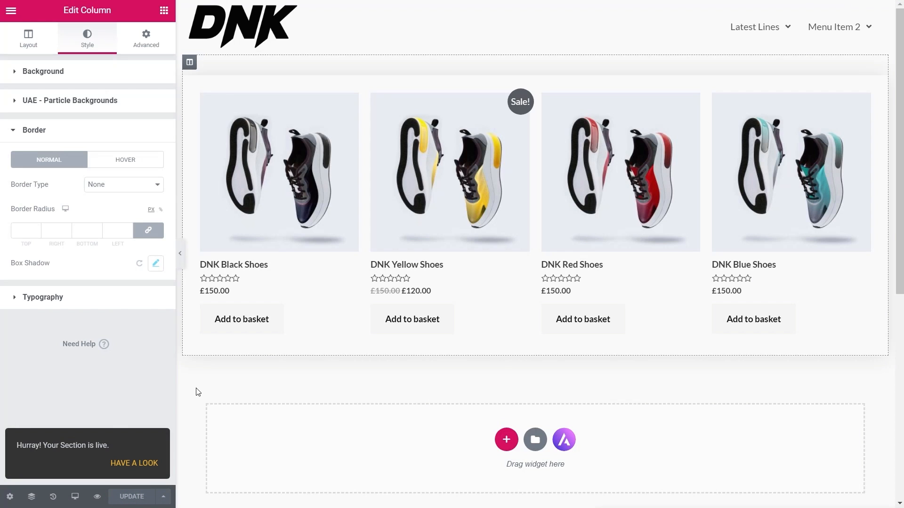
Exit the section template to the dashboard and open the Default Header from the Theme Builder for editing in Elementor.
left_click(164, 10)
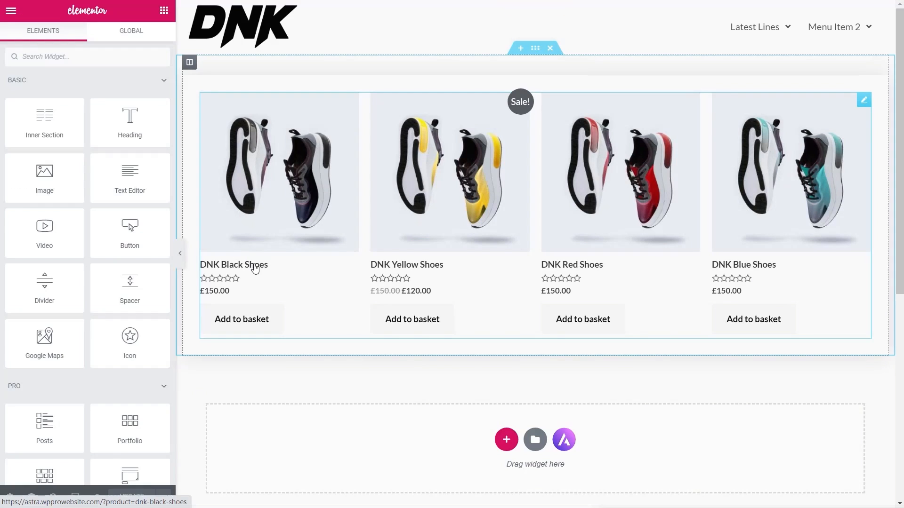
left_click(11, 10)
left_click(75, 343)
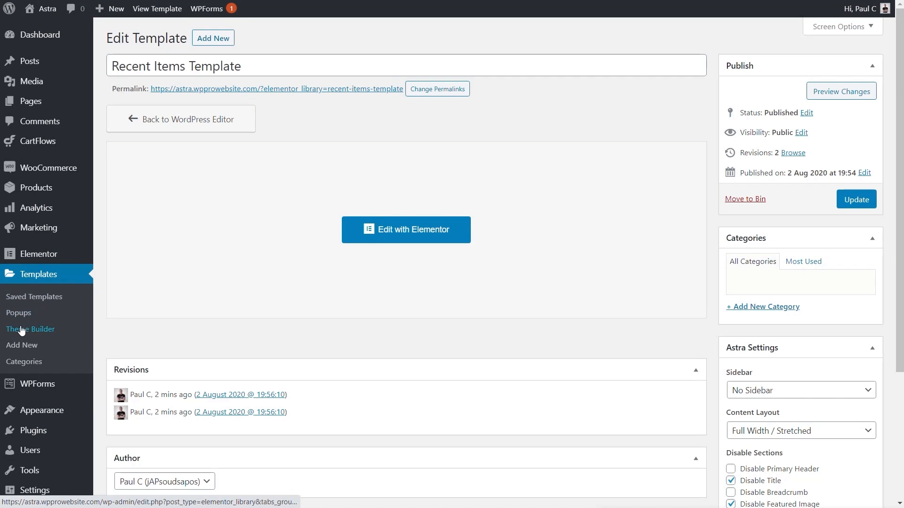
left_click(22, 330)
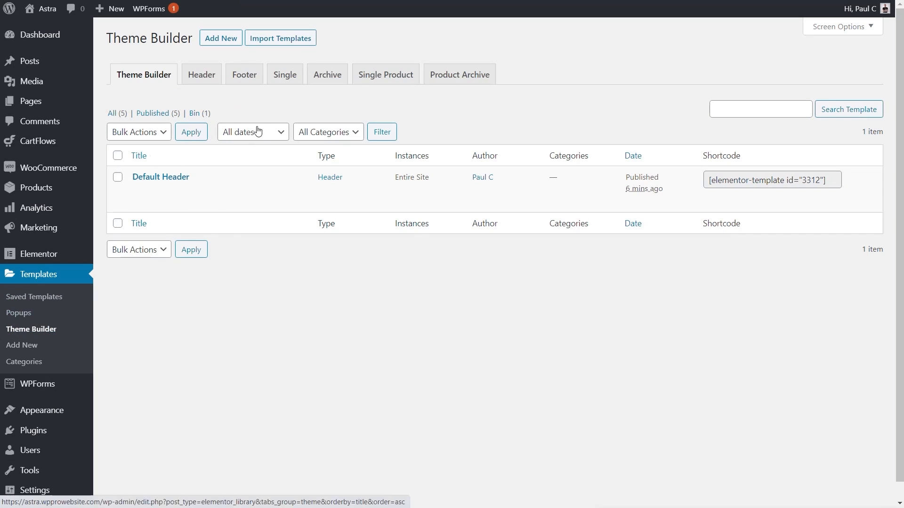
left_click(151, 203)
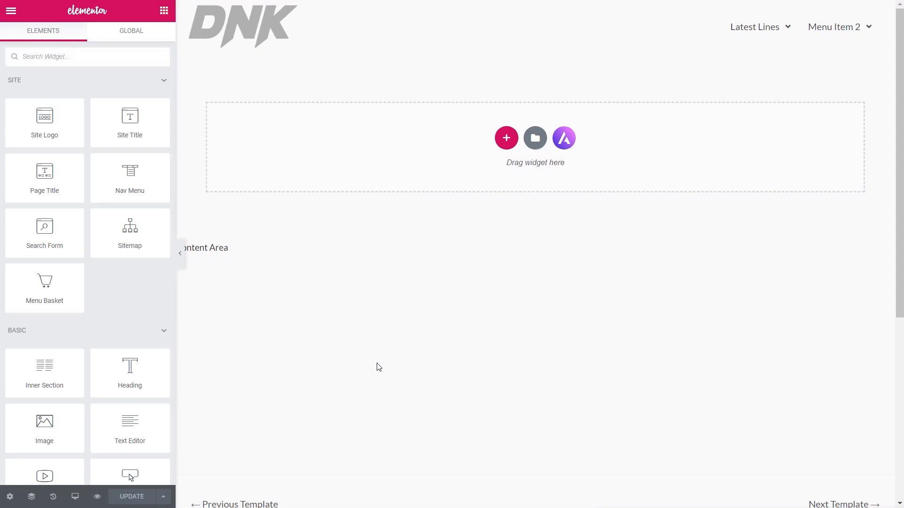
In the header's navigation menu, set the Sub Menu item under Latest Lines to the saved section Recent Items Template.
left_click(875, 22)
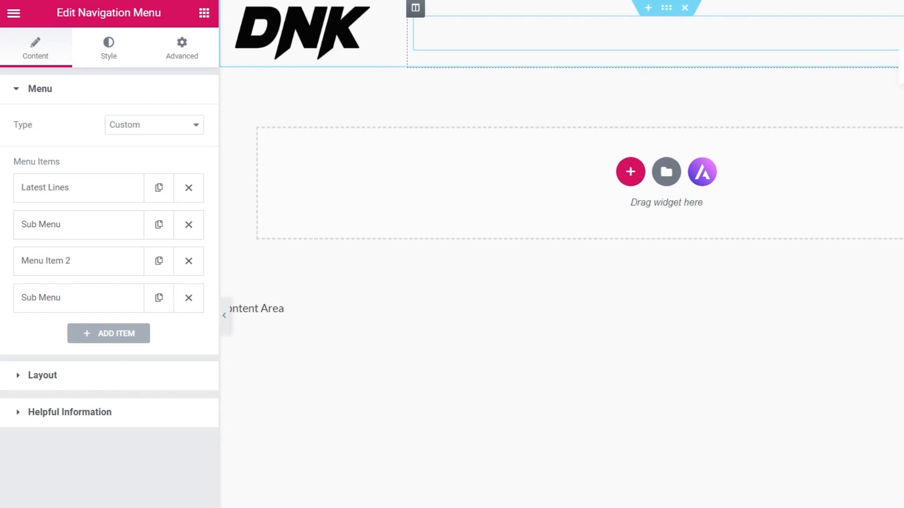
left_click(83, 229)
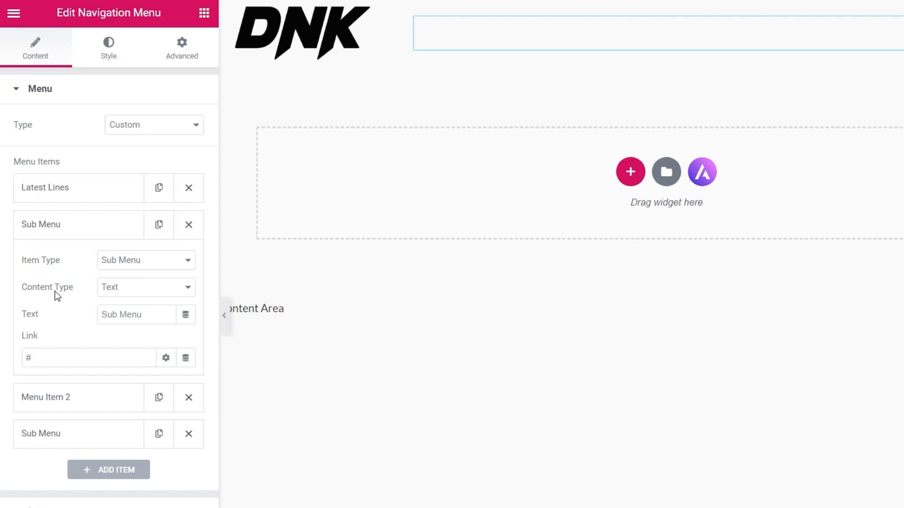
left_click(135, 291)
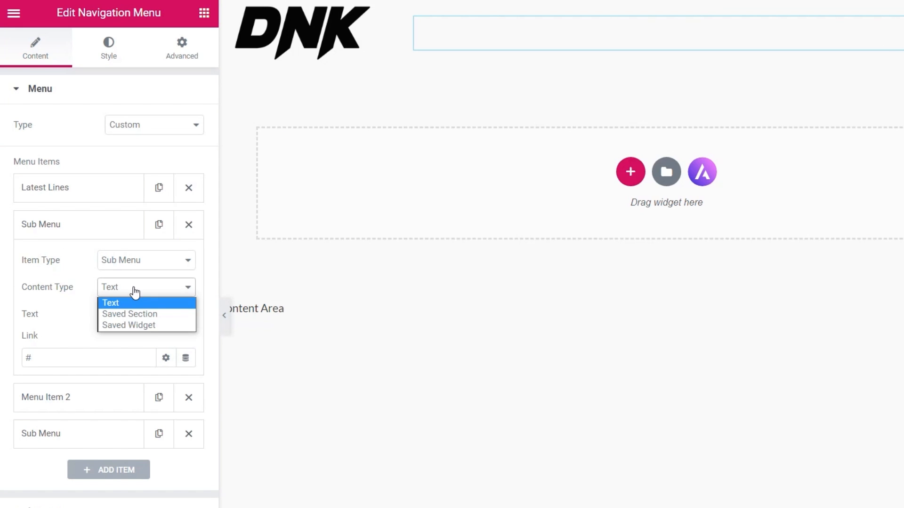
left_click(152, 314)
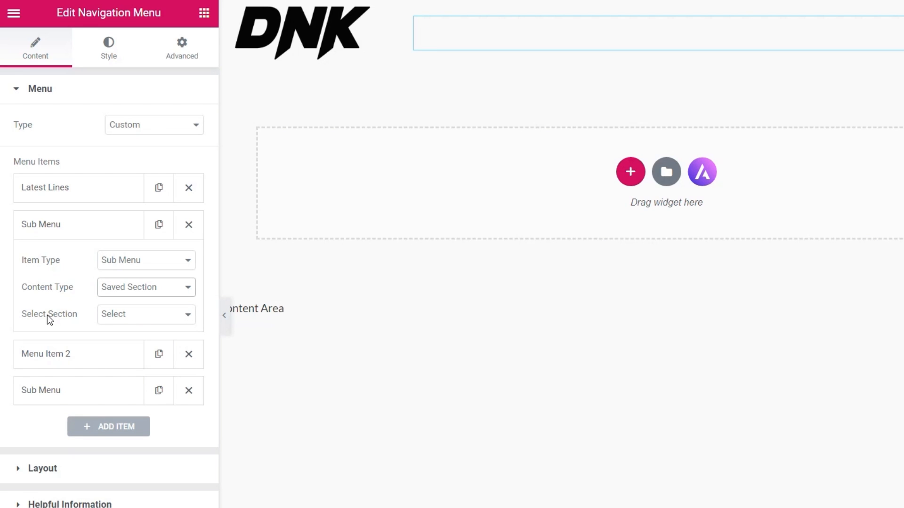
left_click(135, 315)
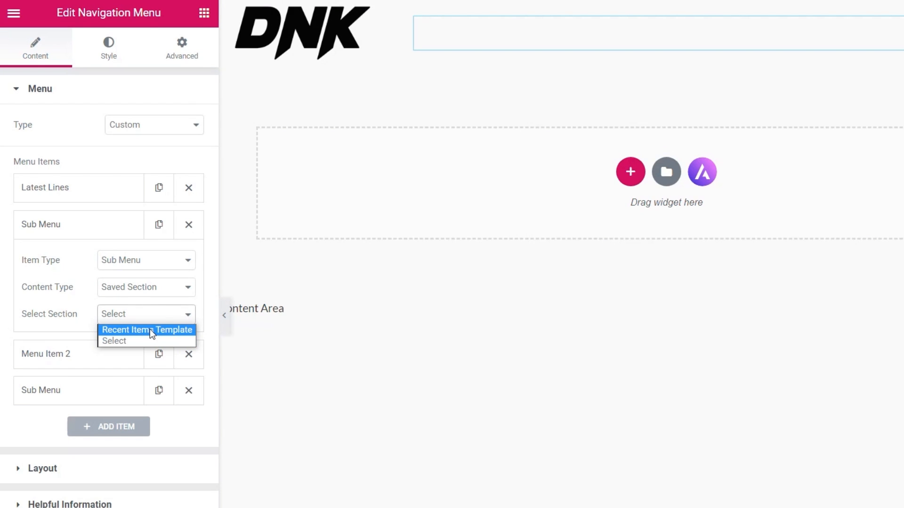
left_click(150, 329)
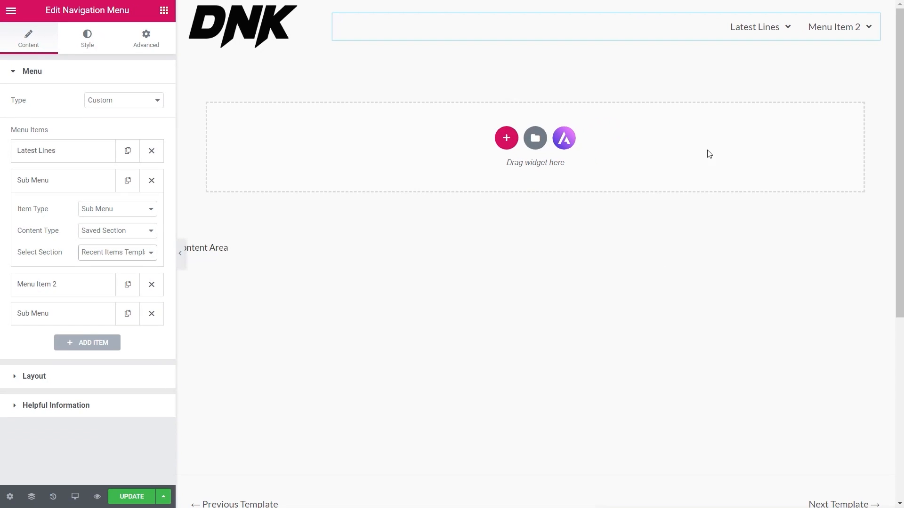
mouse_move(754, 29)
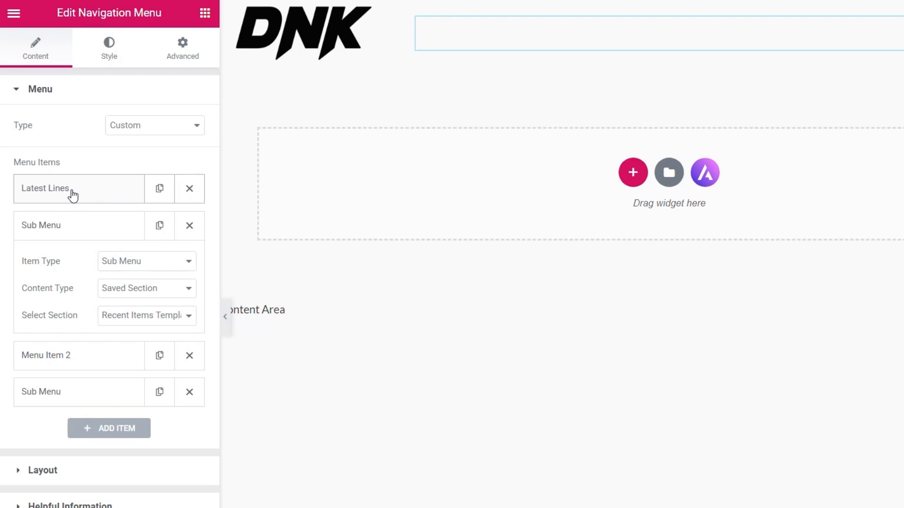
Give the Latest Lines menu item a custom dropdown width of 875 px and set its dropdown position to Right.
left_click(73, 196)
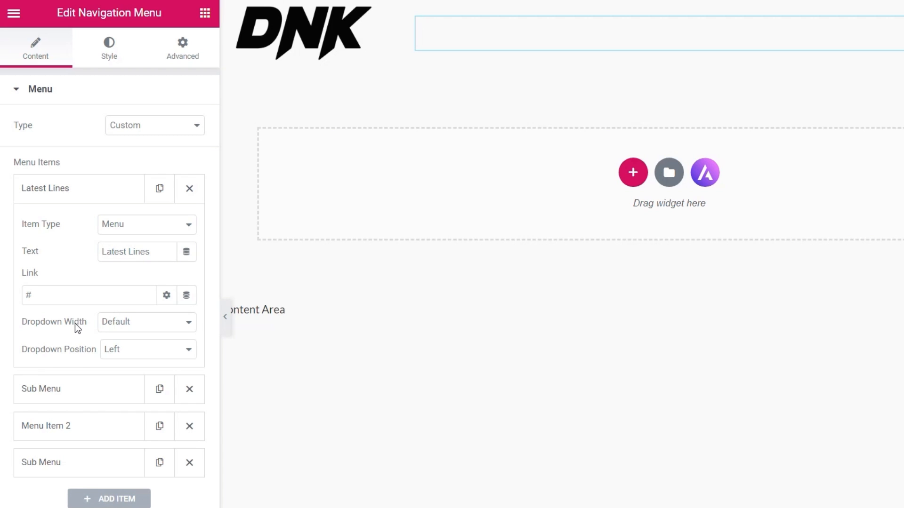
left_click(135, 329)
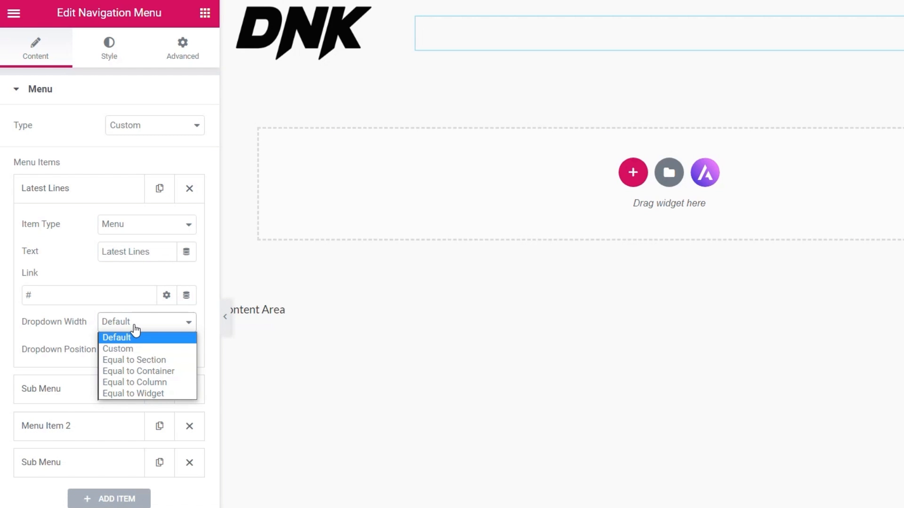
left_click(133, 348)
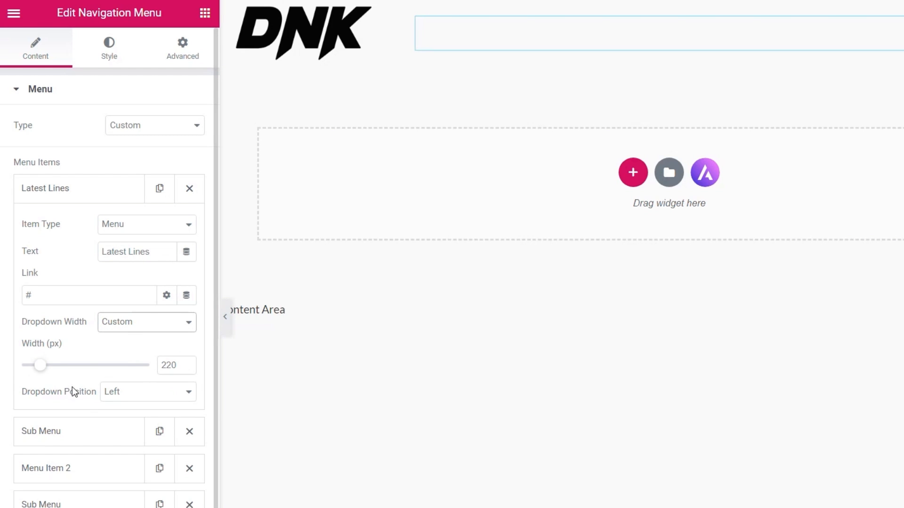
left_click(39, 369)
left_click_drag(94, 374, 94, 373)
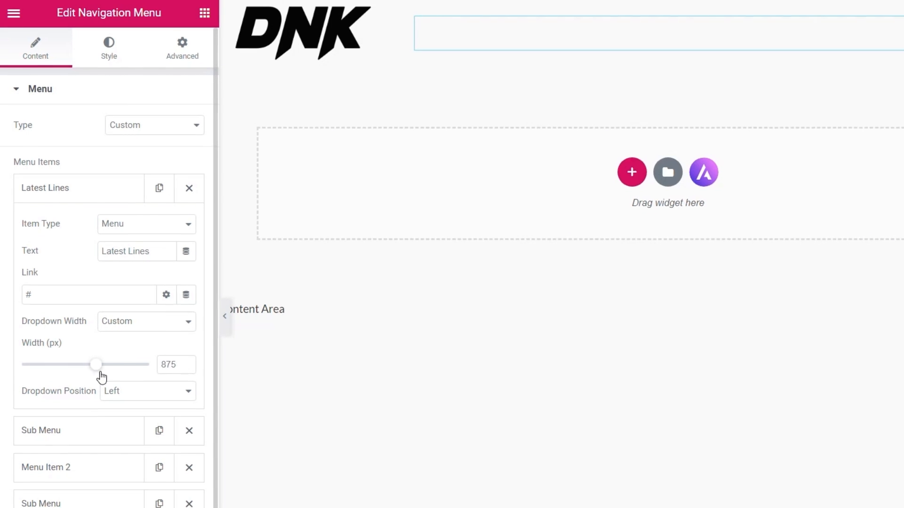
mouse_move(903, 39)
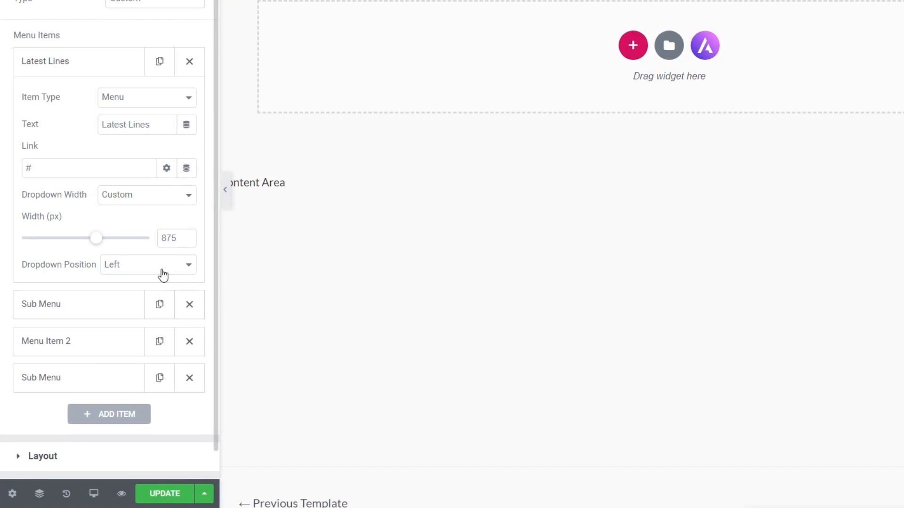
left_click(162, 271)
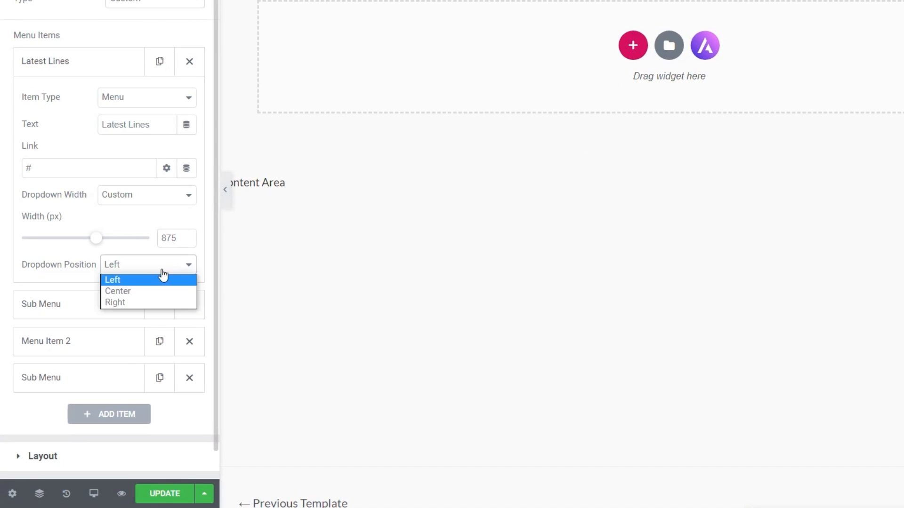
left_click(132, 304)
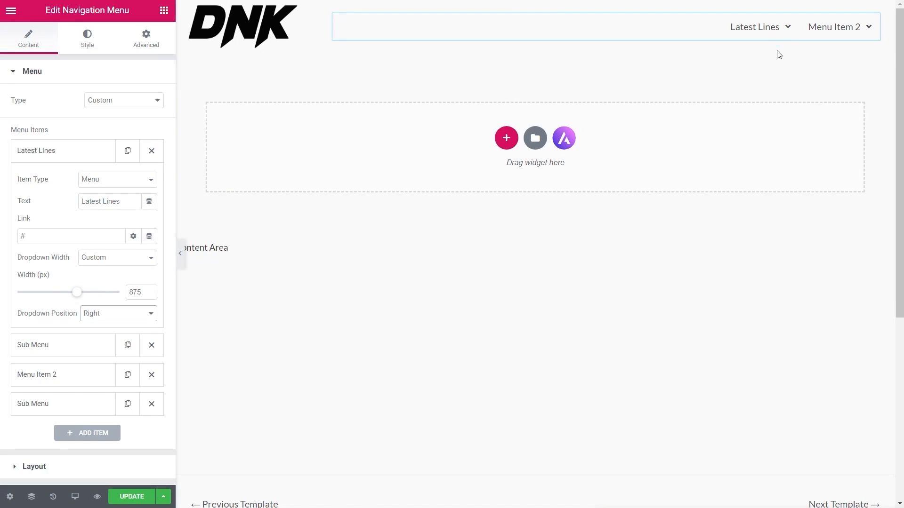
mouse_move(776, 33)
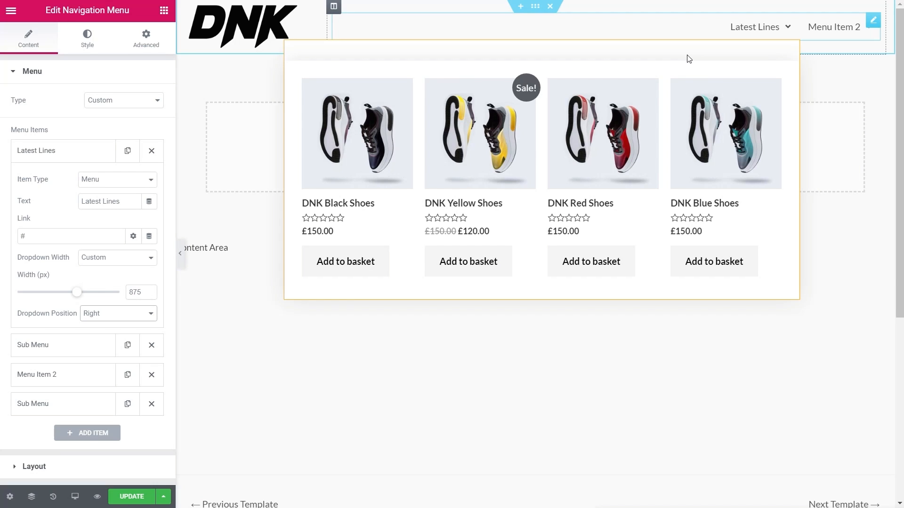
mouse_move(805, 27)
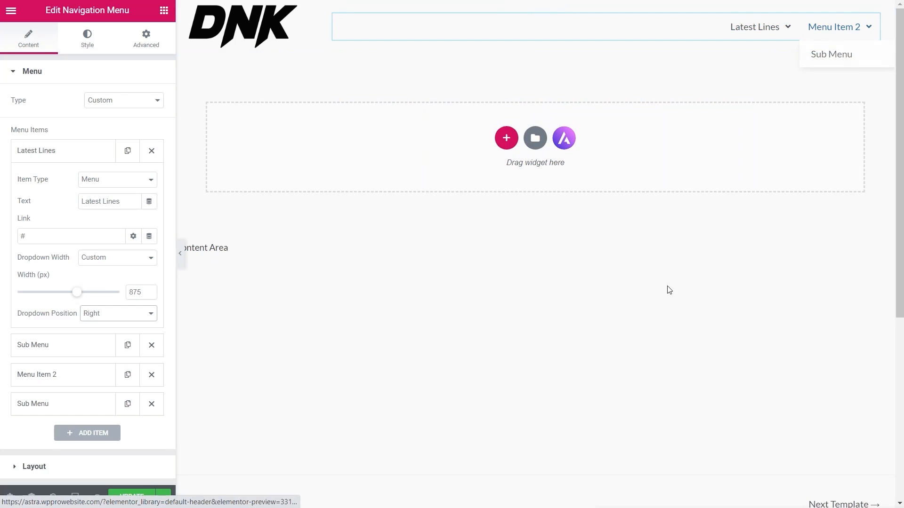
Try the Latest Lines dropdown width as Equal to Section, Equal to Container and Equal to Column.
left_click(111, 261)
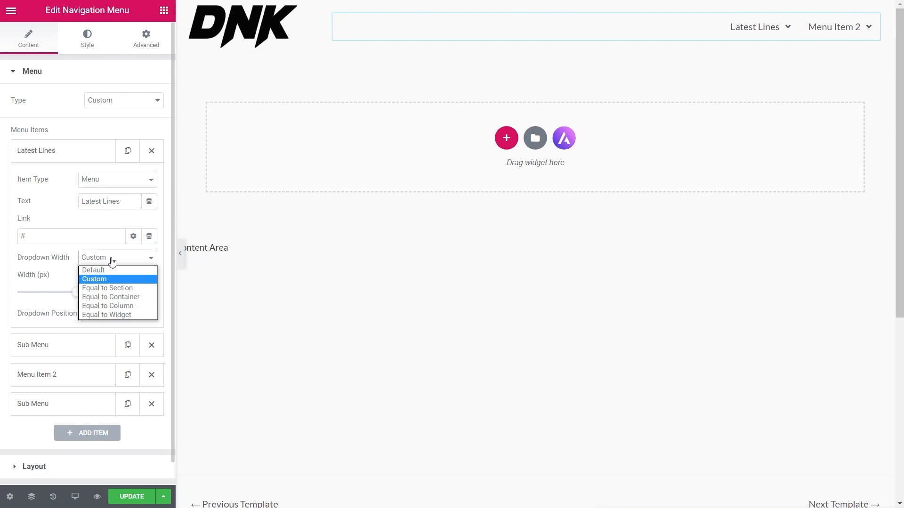
left_click(114, 288)
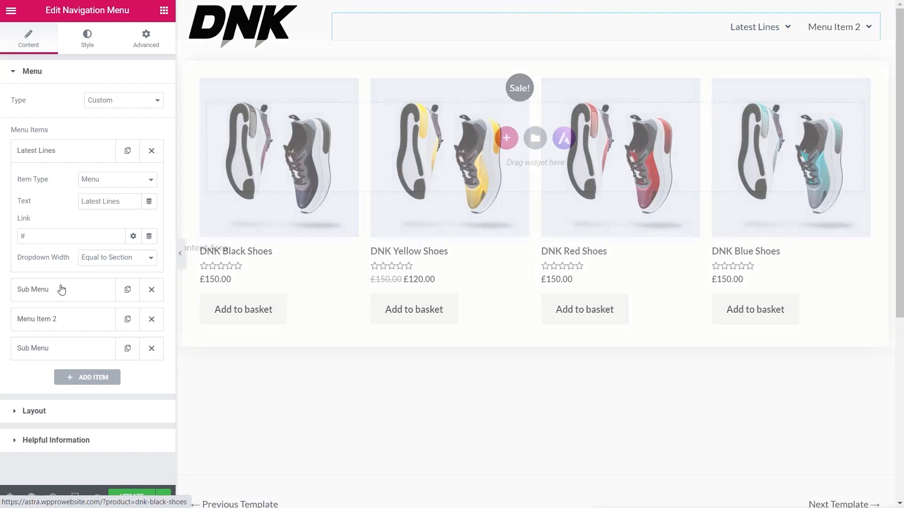
left_click(137, 263)
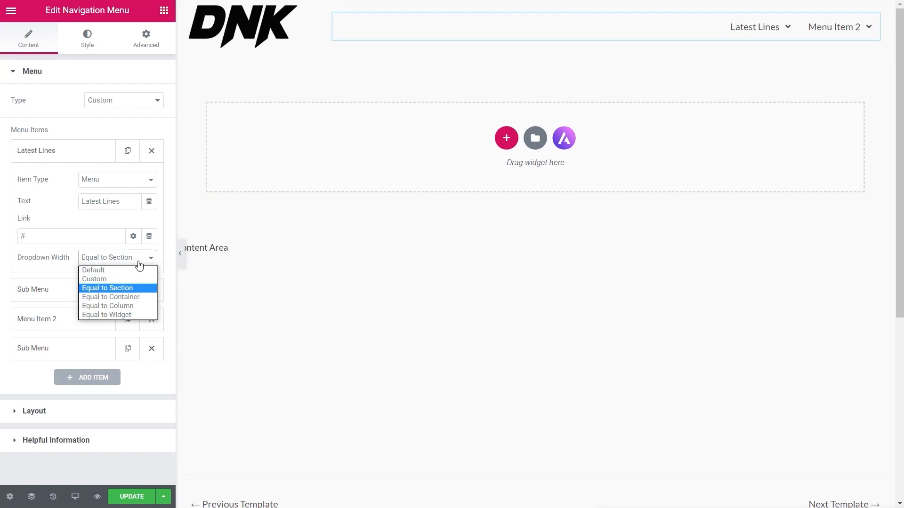
left_click(130, 297)
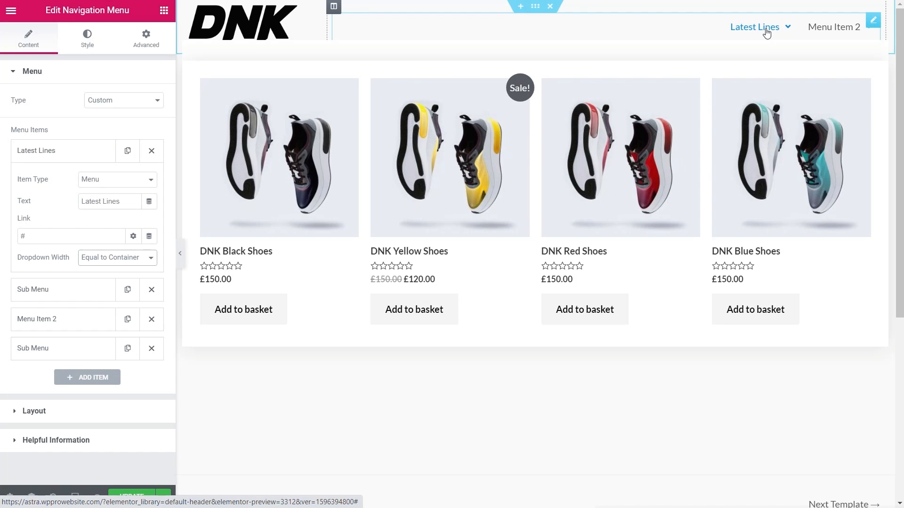
left_click(113, 258)
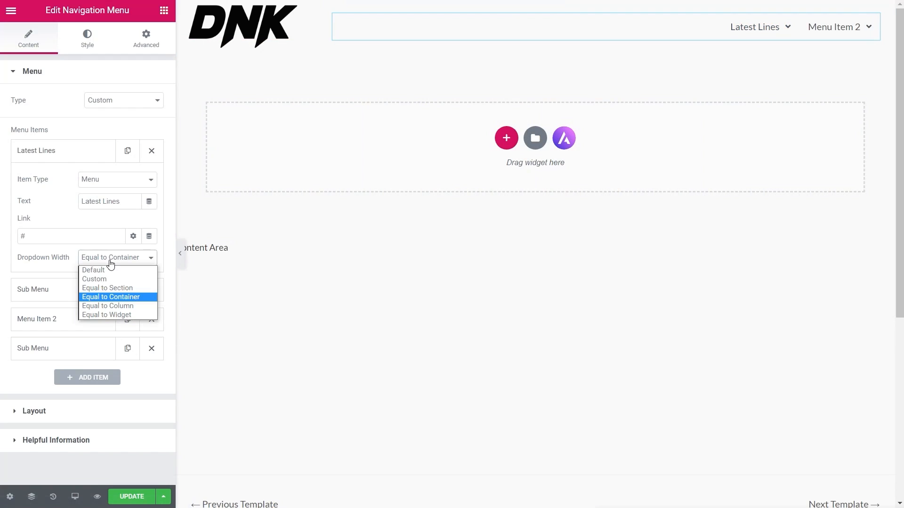
left_click(107, 306)
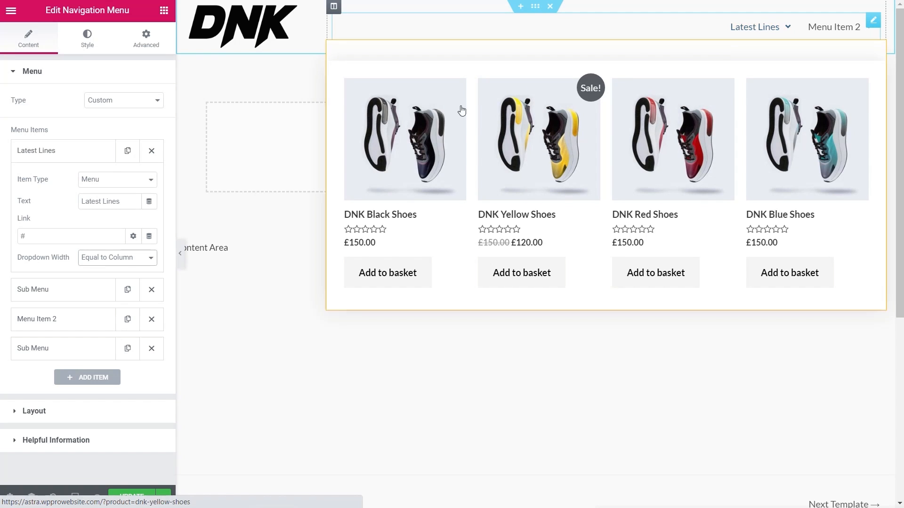
Set the Latest Lines item's dropdown width to Equal to Widget.
left_click(141, 258)
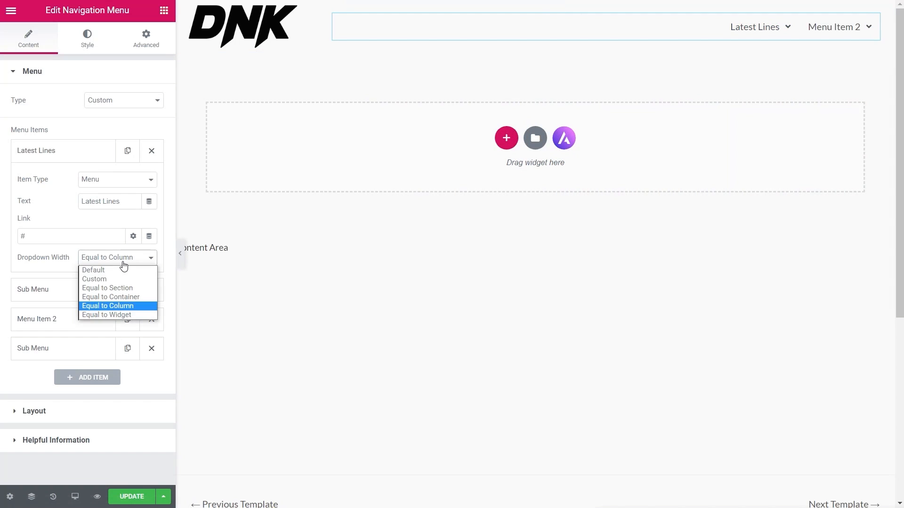
left_click(105, 315)
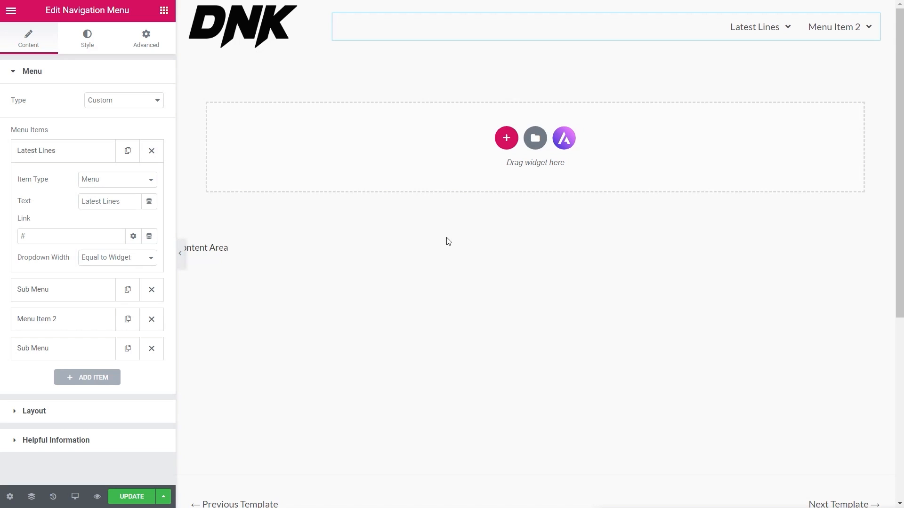
Set the Latest Lines item's dropdown width to Equal to Container and update the header template.
mouse_move(809, 34)
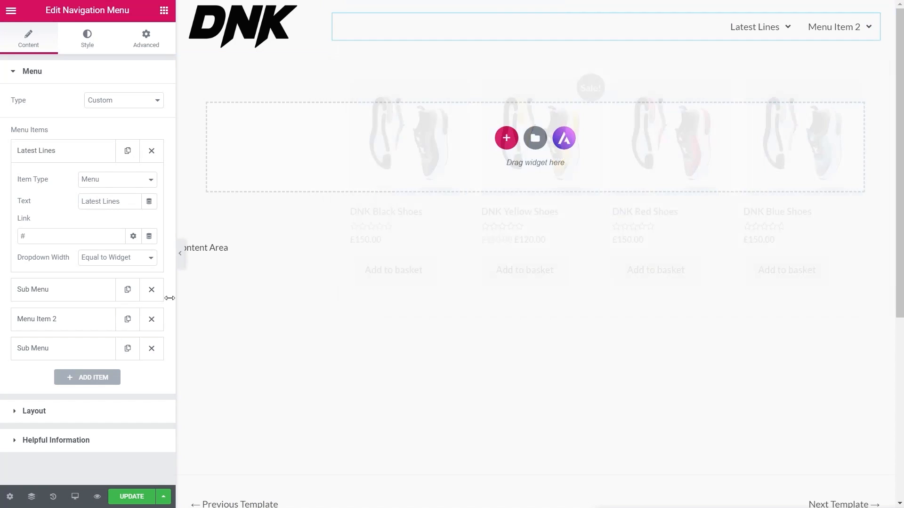
left_click(136, 262)
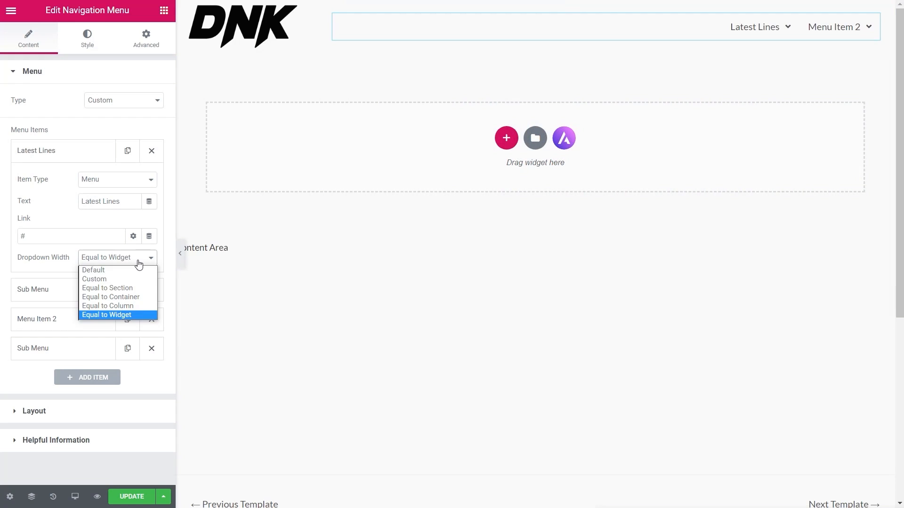
left_click(129, 297)
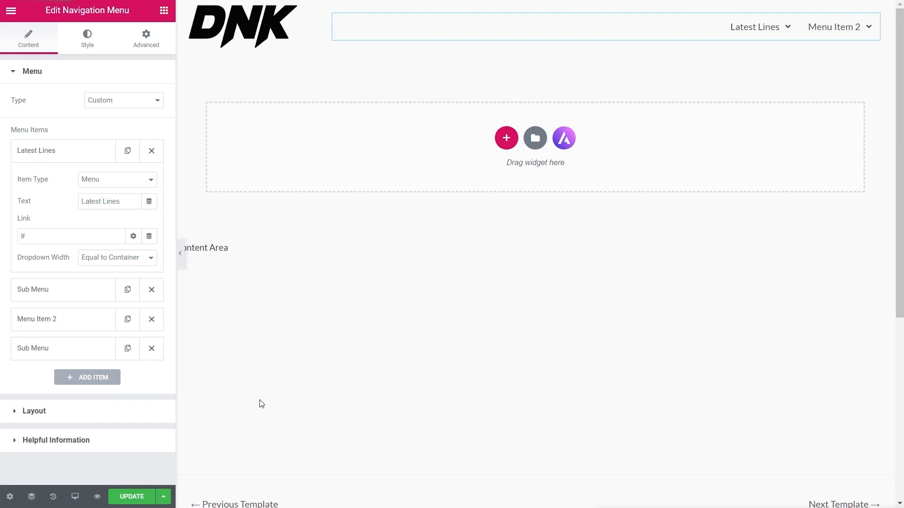
left_click(133, 498)
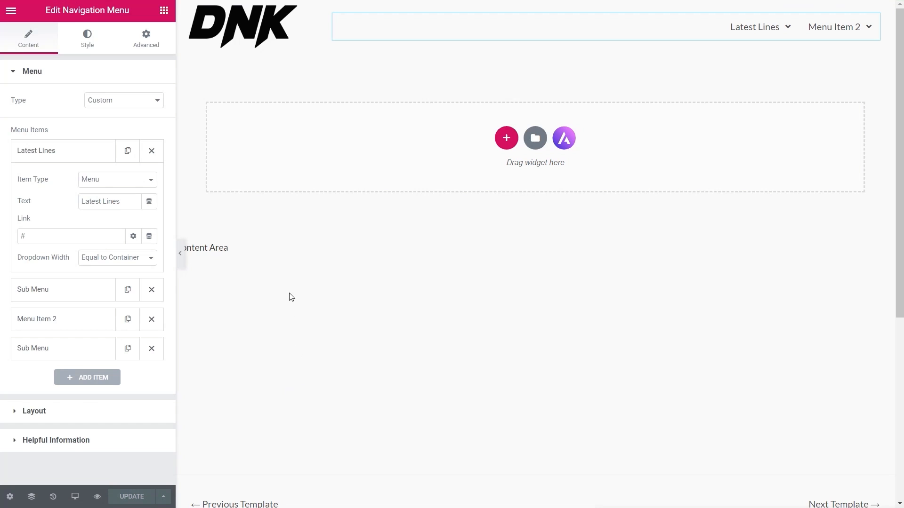
Exit to the WordPress dashboard and list the saved templates of type Section.
left_click(11, 11)
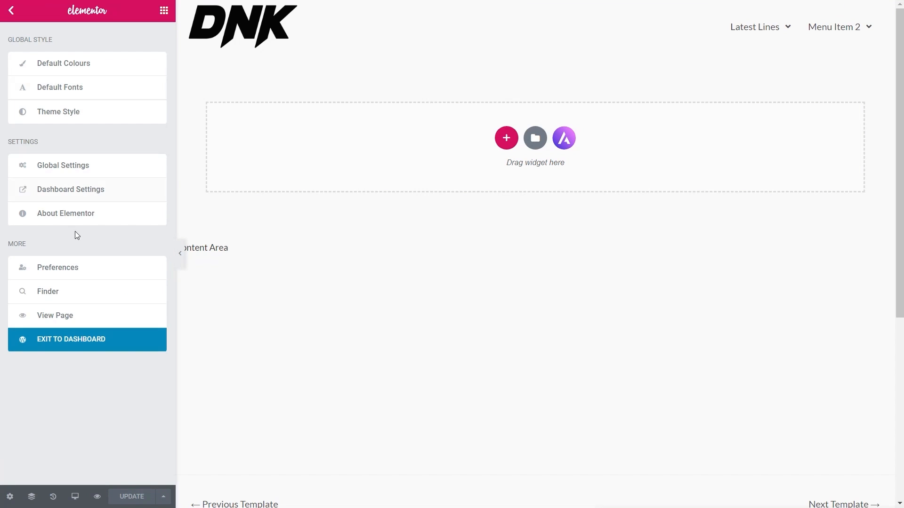
left_click(87, 336)
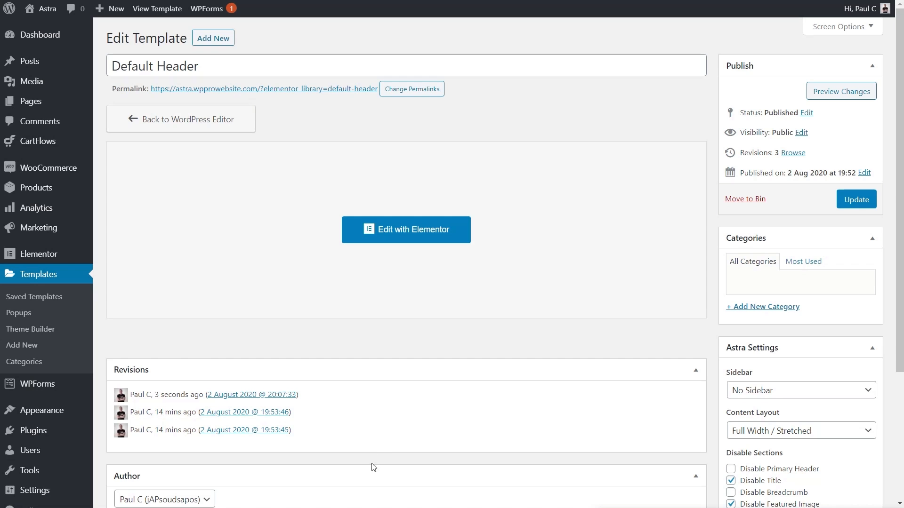
left_click(38, 303)
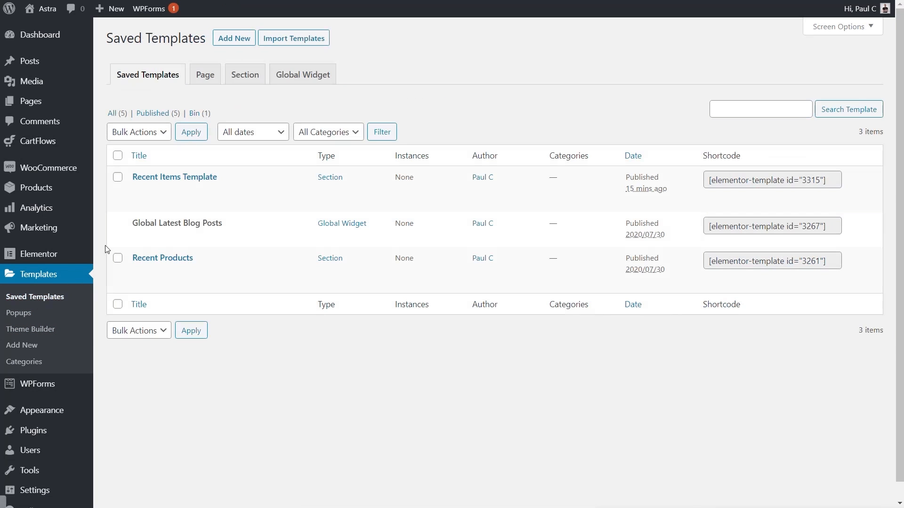
left_click(244, 75)
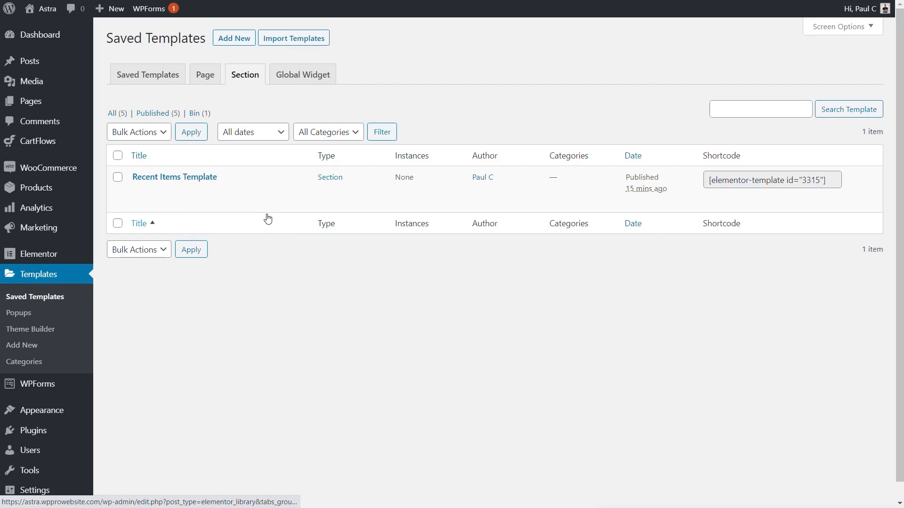
Create a new Section template named "Multi- Section" and dismiss the template library to start from a blank canvas.
left_click(223, 41)
left_click(509, 307)
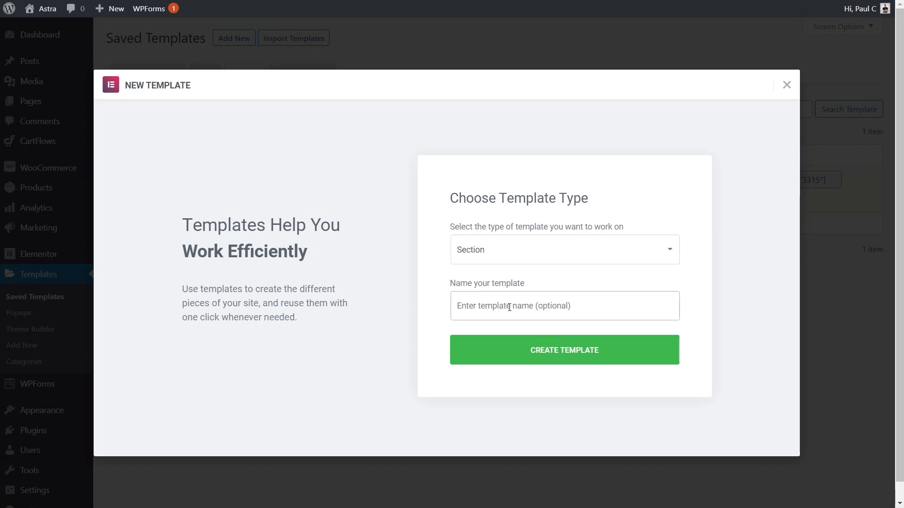
type("Multi- Section")
left_click(552, 352)
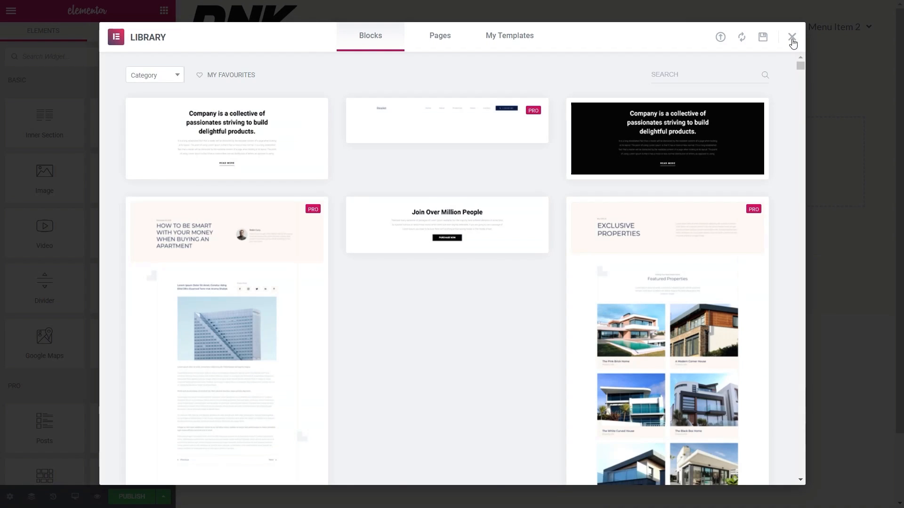
left_click(792, 37)
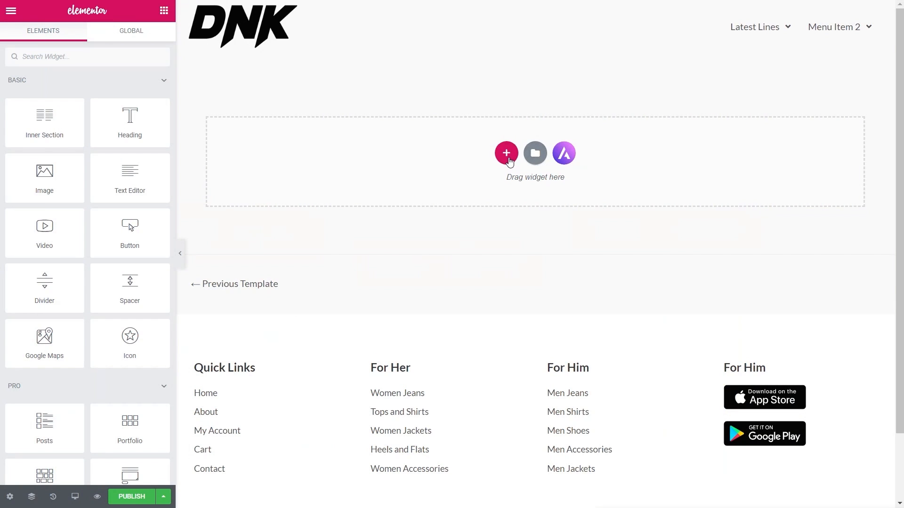
Add a two-column section with a wide first column and widen that column to nearly four fifths of the section.
left_click(512, 162)
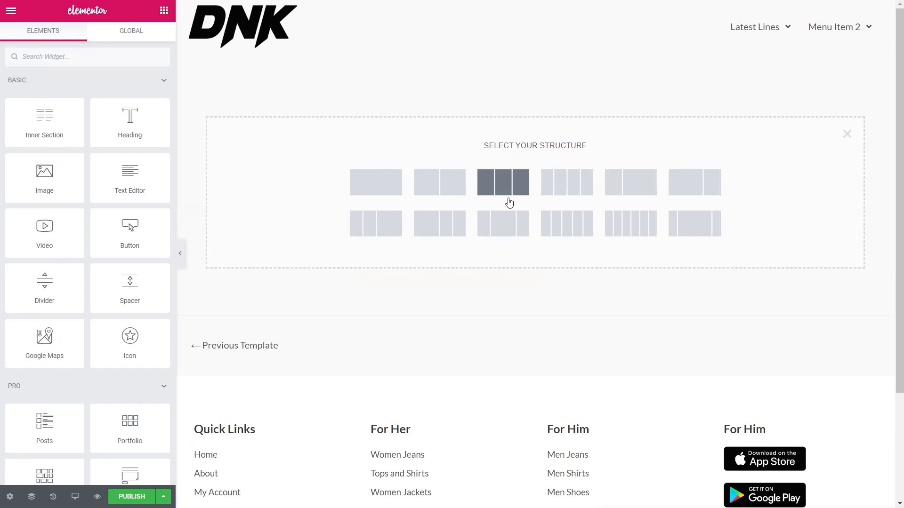
left_click(689, 186)
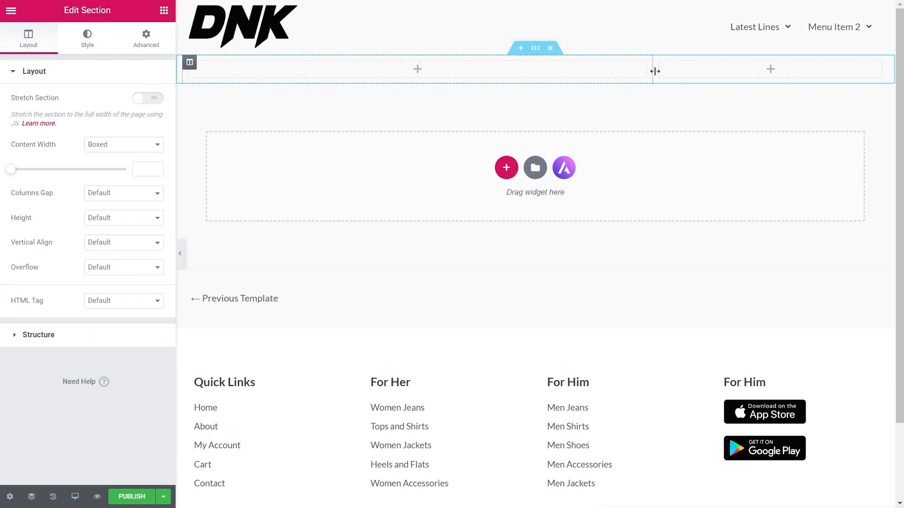
left_click_drag(654, 71, 732, 74)
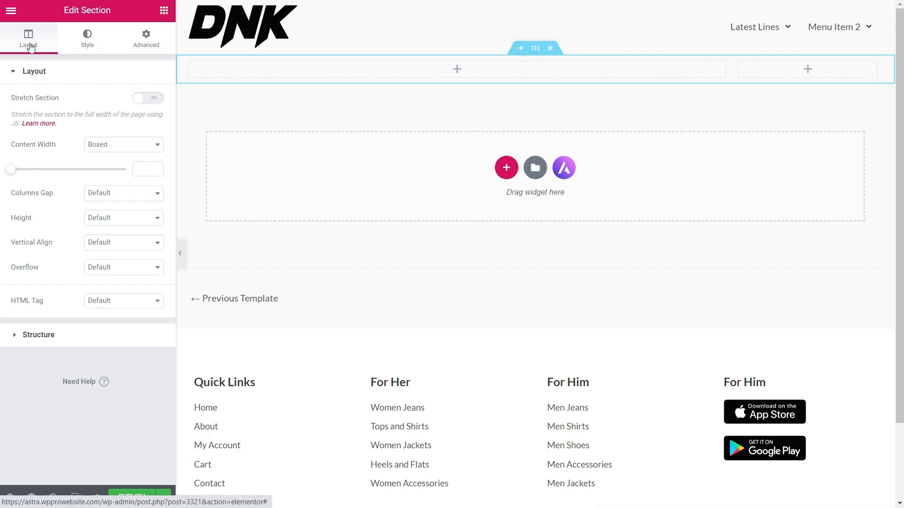
Set the section's vertical alignment to Top, keeping its height at Default.
left_click(130, 219)
left_click(125, 247)
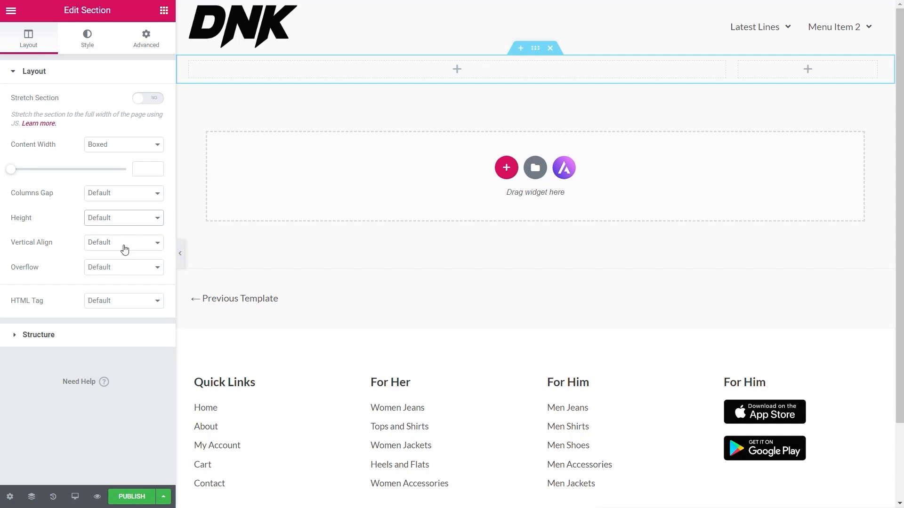
left_click(124, 249)
left_click(118, 265)
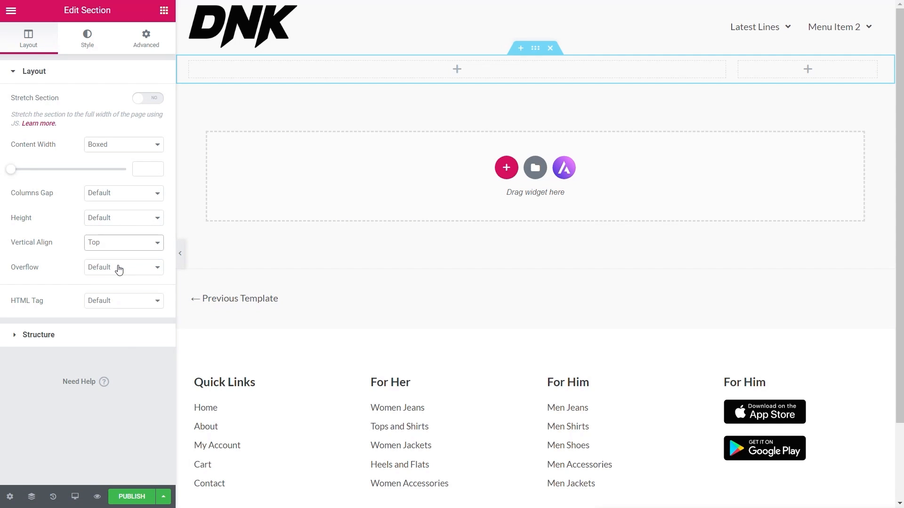
left_click(109, 404)
Find the Posts widget and place it in the section's wide column.
left_click(164, 10)
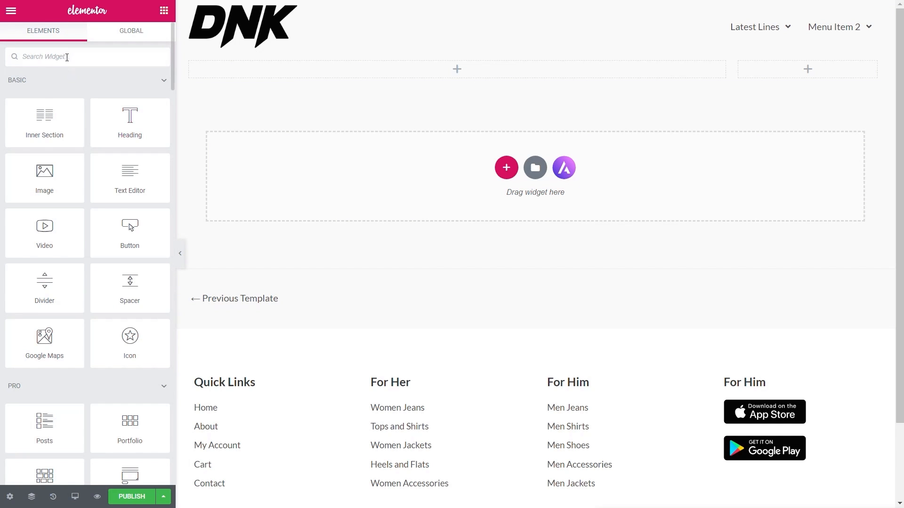
type("posts")
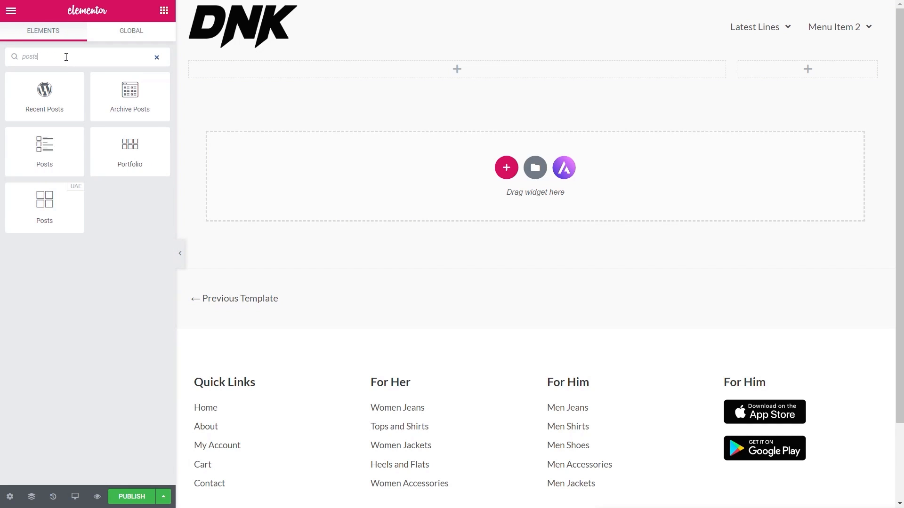
left_click_drag(45, 149, 393, 73)
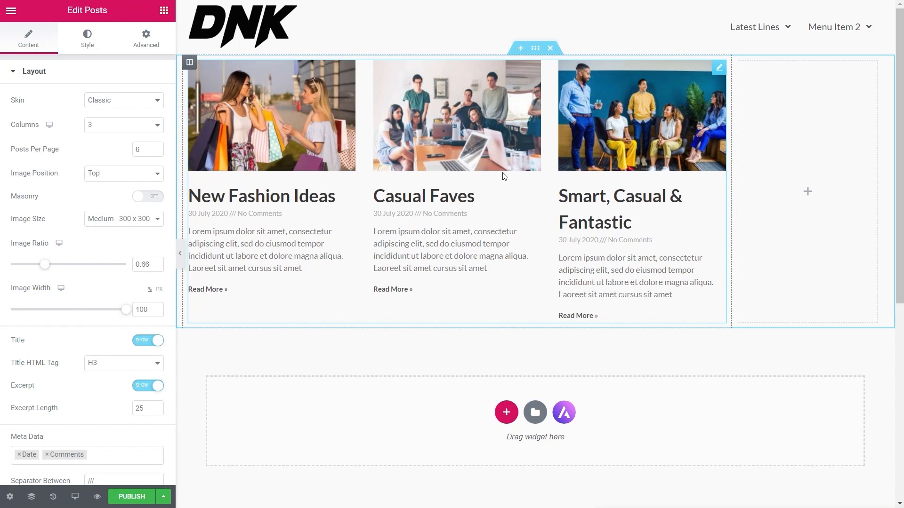
Configure the Posts widget with the Classic skin, 3 posts per page and the Medium Large - 768 image size.
left_click(122, 104)
left_click(111, 102)
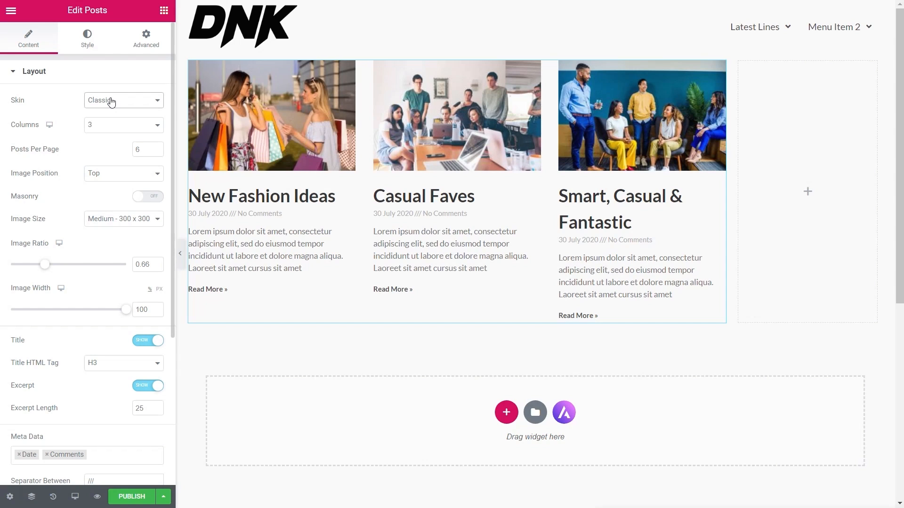
double_click(137, 149)
type("3")
left_click(113, 219)
left_click(115, 250)
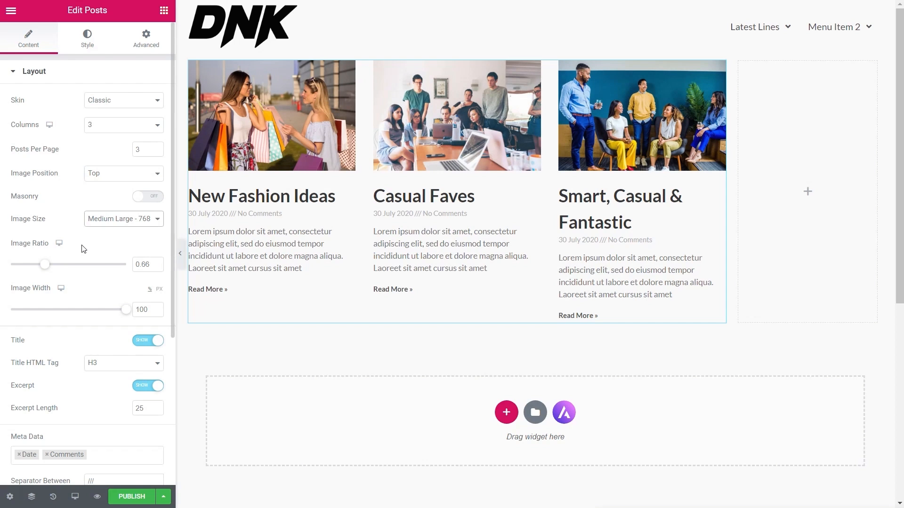
Add a heading above the posts reading "Latest Blog Posts" and set its HTML tag to H4.
left_click(164, 10)
left_click_drag(124, 132, 245, 70)
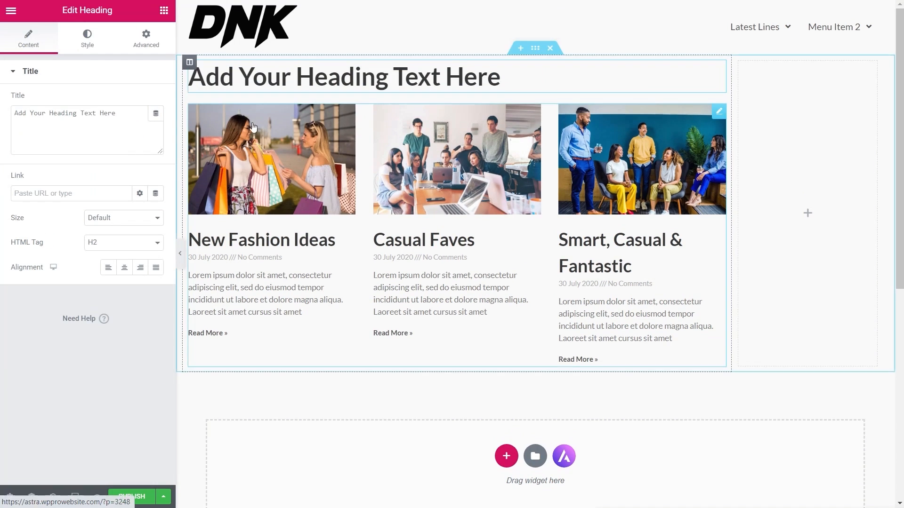
triple_click(136, 117)
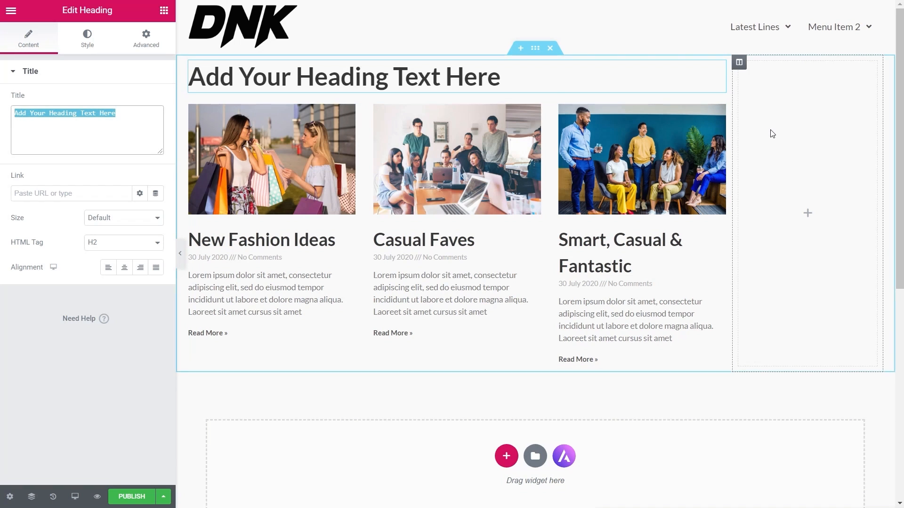
type("La")
key("BackSpace")
key("BackSpace")
type("Latest ")
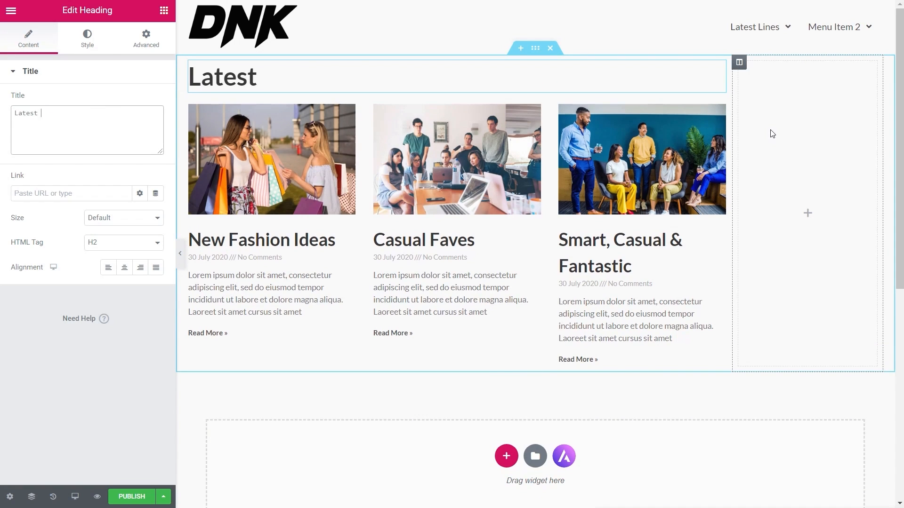
type("Blog Posts")
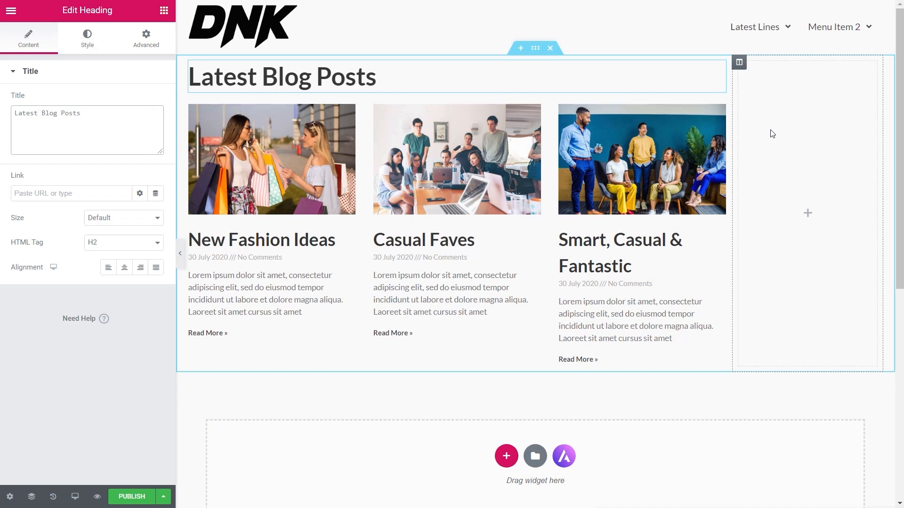
left_click(151, 242)
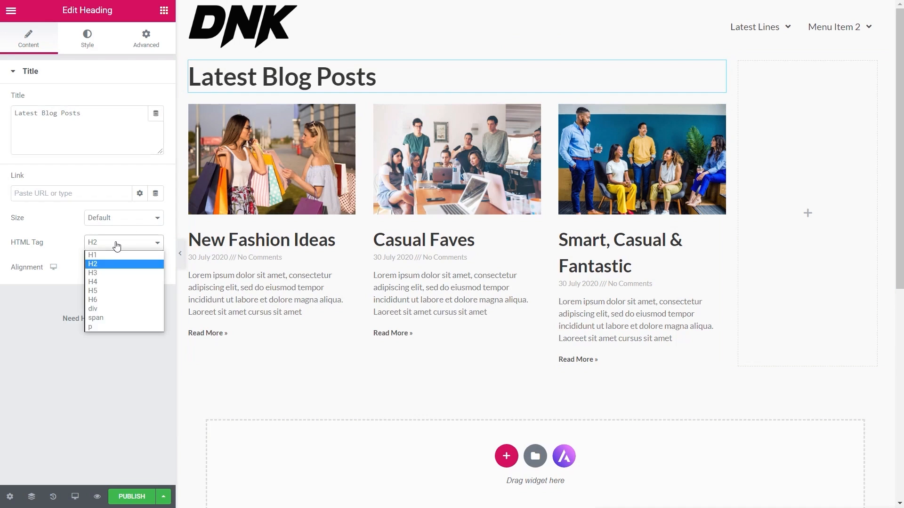
left_click(102, 282)
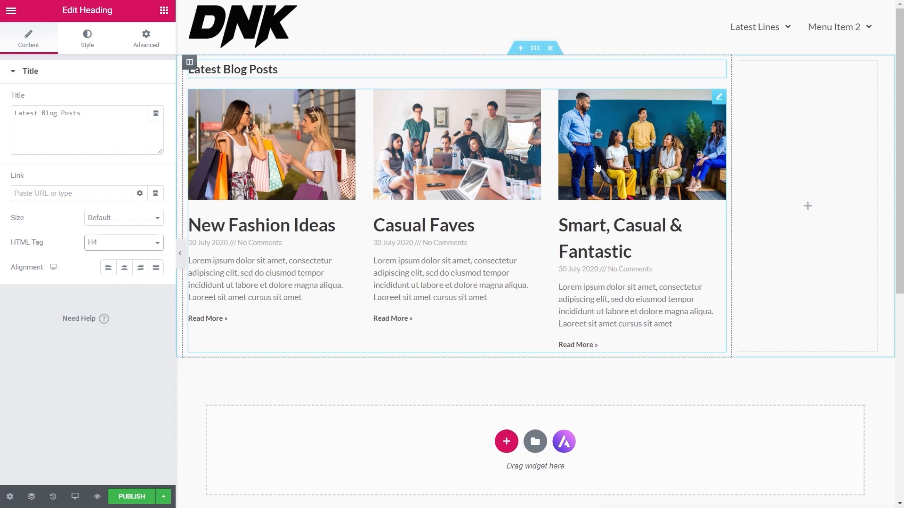
Add a Nav Menu widget with the For Her menu to the narrow column and align it left.
left_click(163, 11)
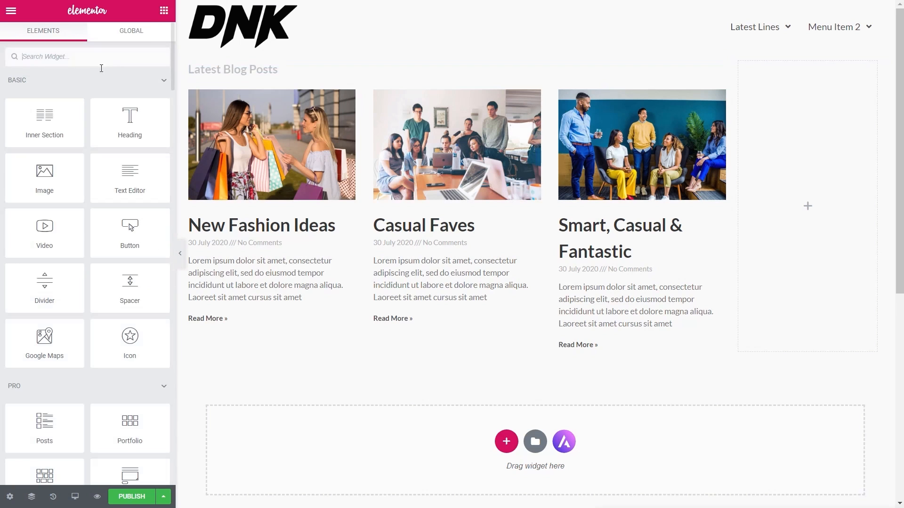
left_click(77, 59)
type("m")
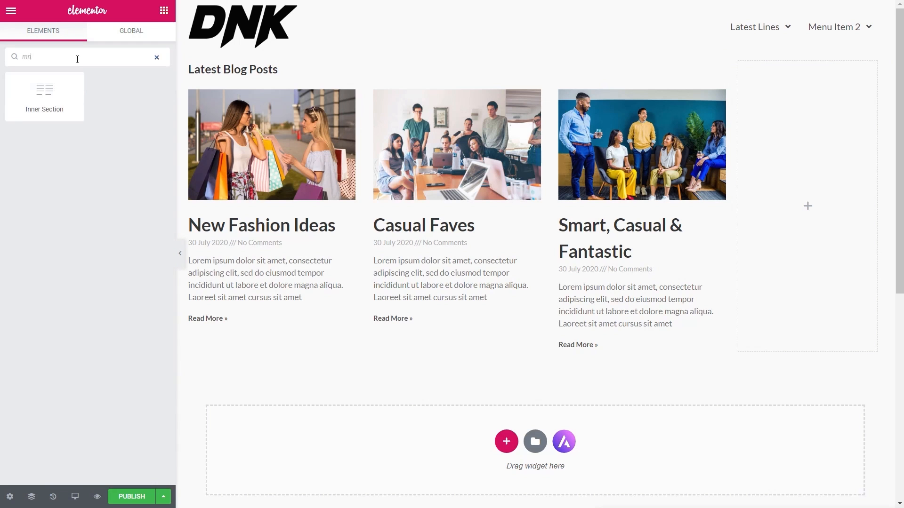
type("enu")
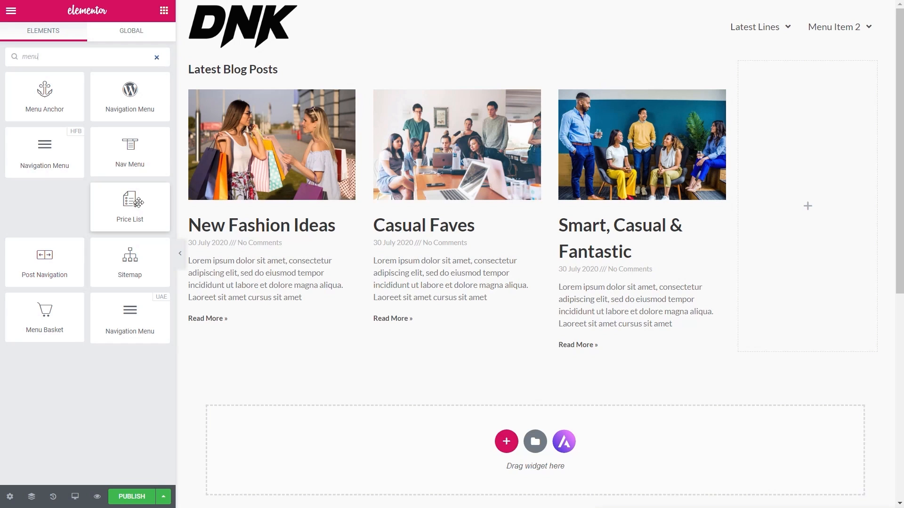
left_click_drag(136, 144, 780, 253)
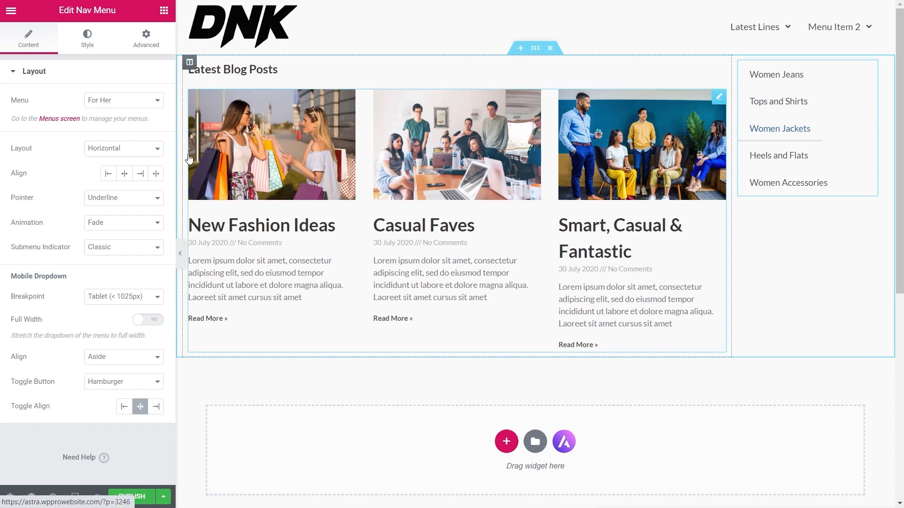
left_click(108, 173)
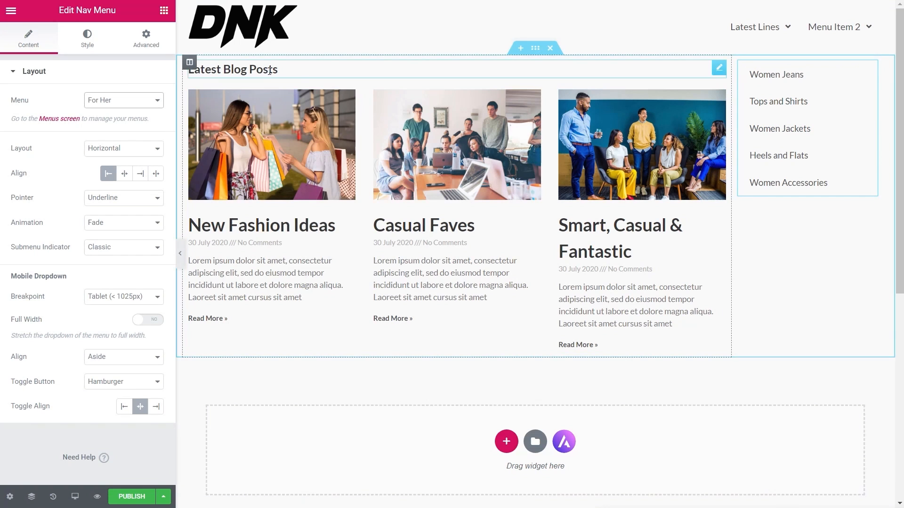
Duplicate the Latest Blog Posts heading, move the copy above the nav menu and retitle it "For Her".
right_click(269, 70)
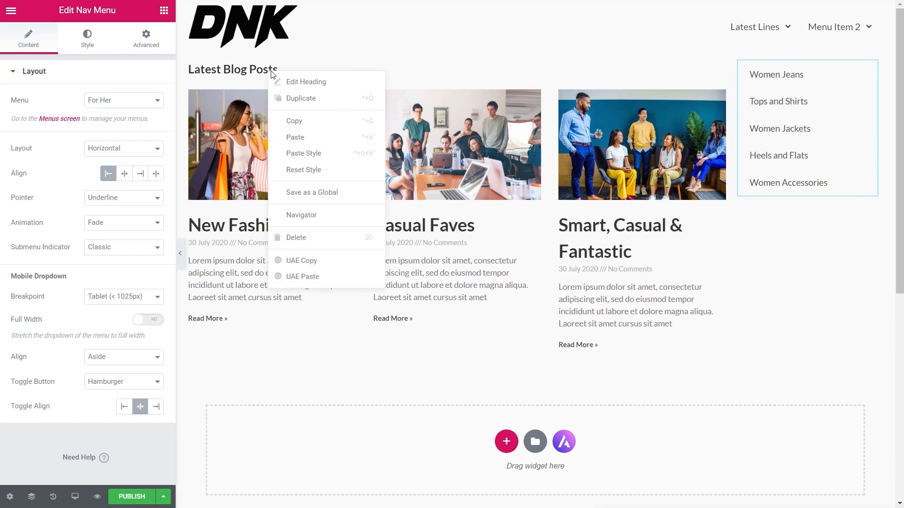
left_click(318, 97)
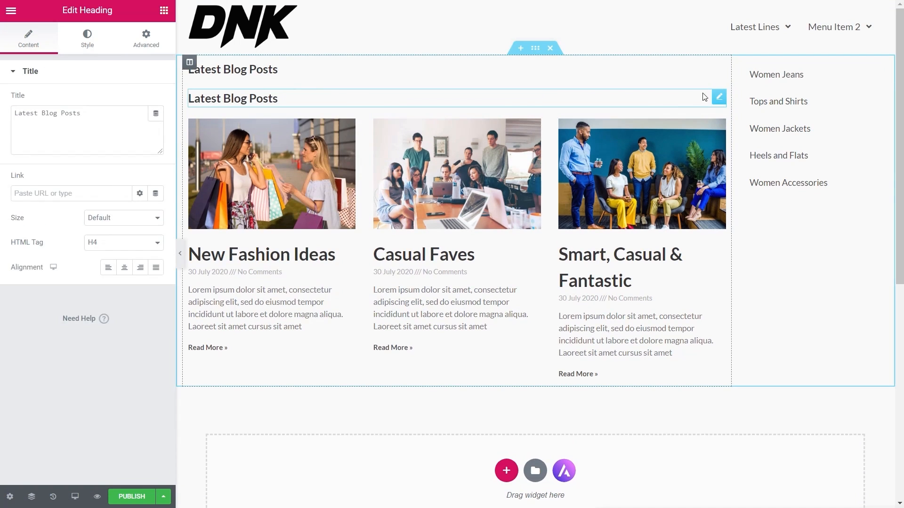
left_click_drag(718, 96, 806, 71)
left_click_drag(110, 124, 1, 121)
type("For Her")
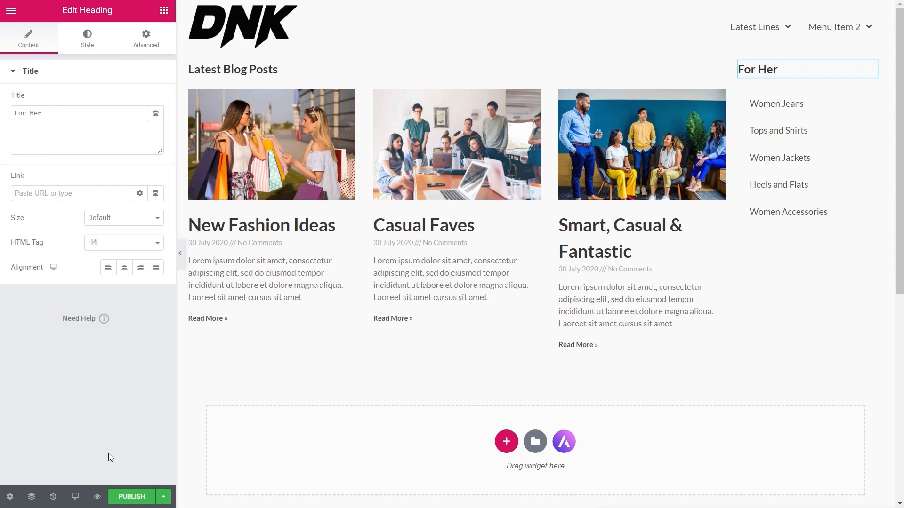
Publish the Multi- Section template, exit to the dashboard and open the default header template from Theme Builder for editing in Elementor.
left_click(139, 499)
left_click(14, 18)
left_click(111, 342)
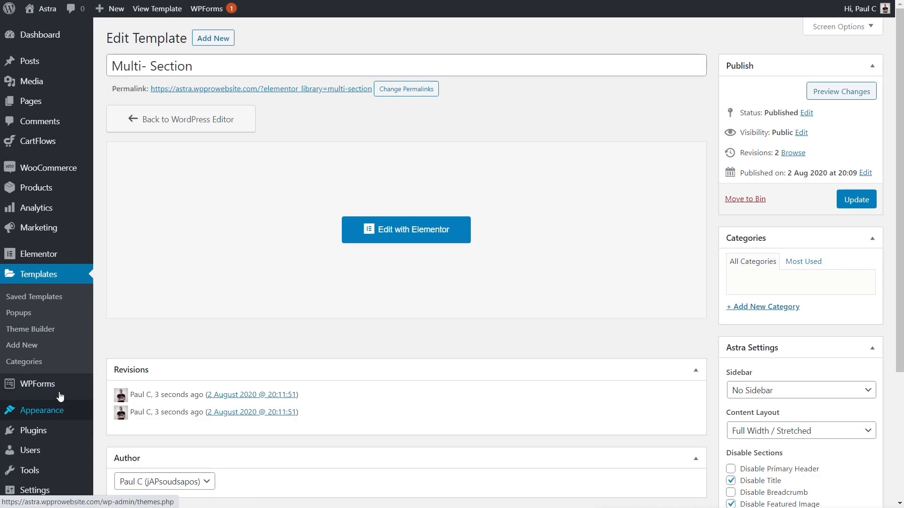
left_click(40, 330)
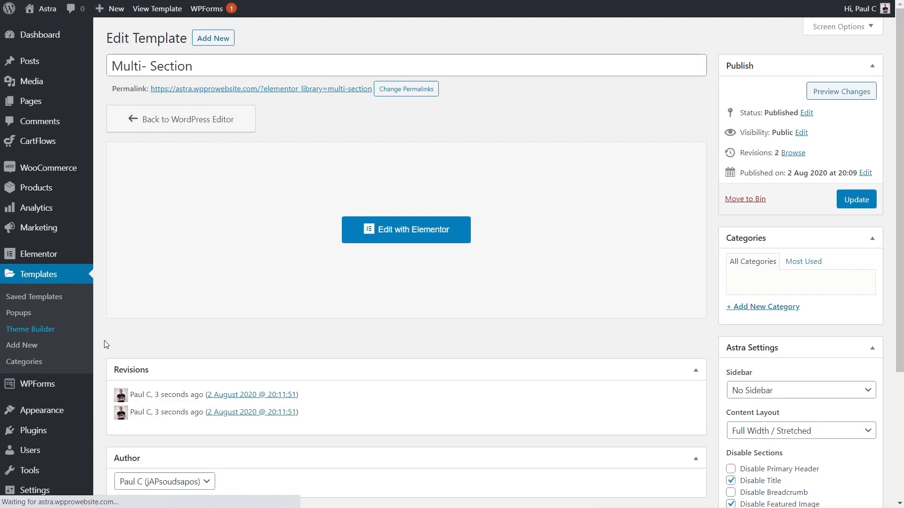
left_click(158, 203)
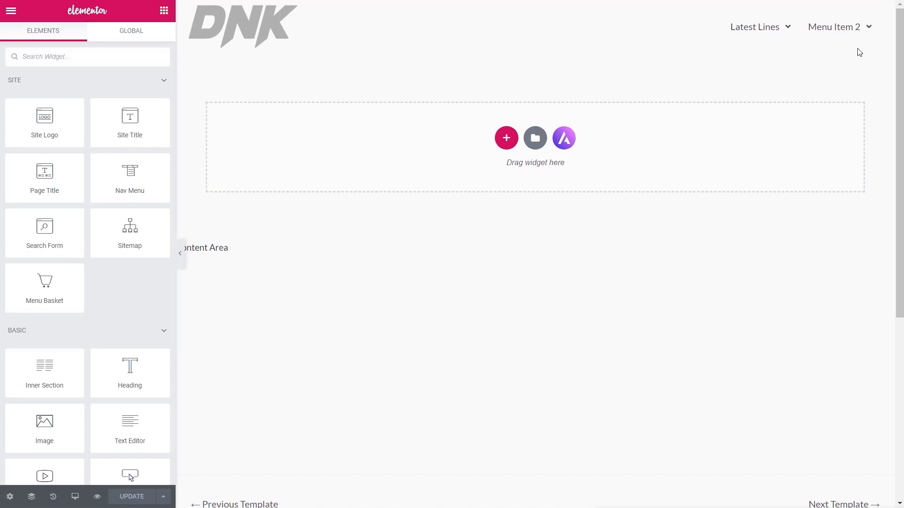
Rename Menu Item 2 in the header's navigation menu to "Blog" and set its dropdown width to Equal to Container.
left_click(873, 24)
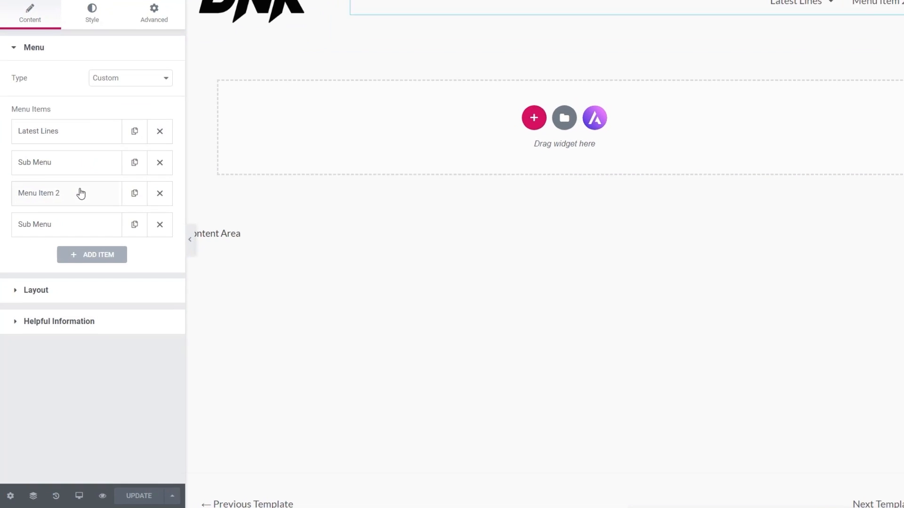
left_click(73, 208)
left_click_drag(150, 198, 79, 202)
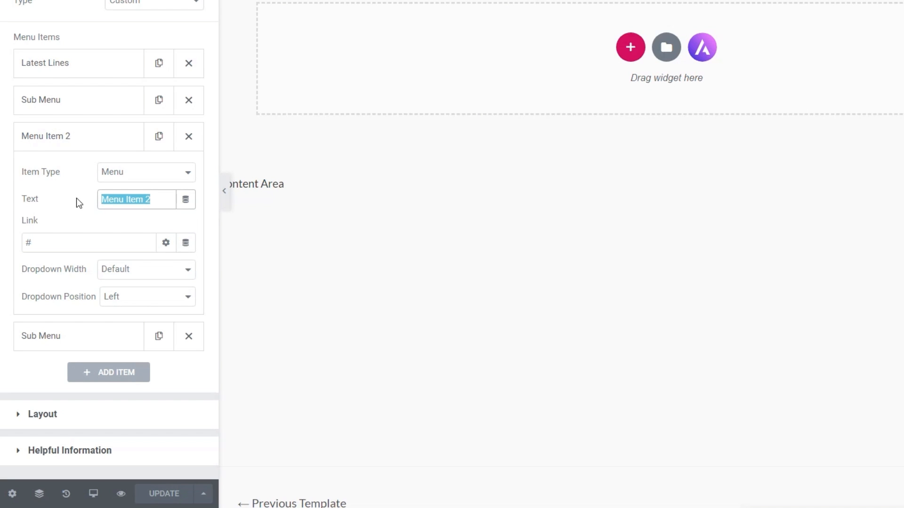
type("Blog")
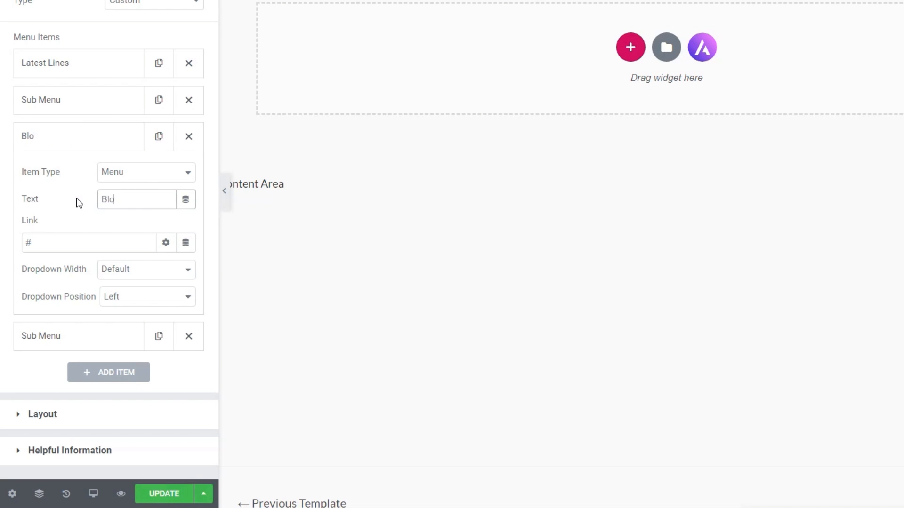
left_click(127, 269)
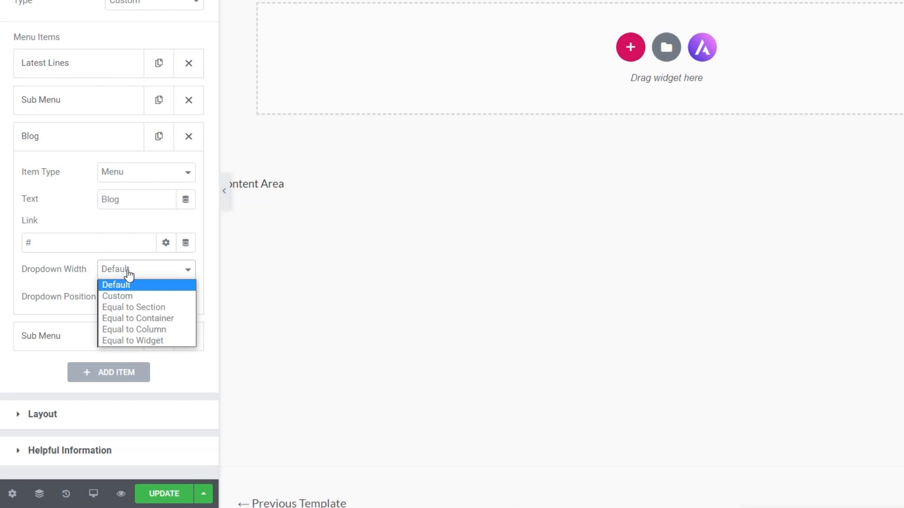
left_click(150, 319)
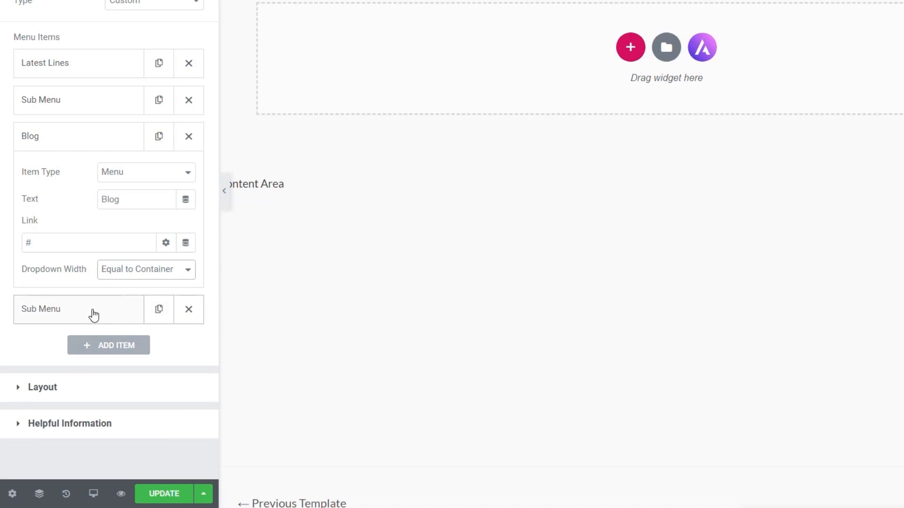
Set the Blog item's sub menu content type to Saved Section, select Multi- Section and preview the Blog dropdown.
left_click(61, 314)
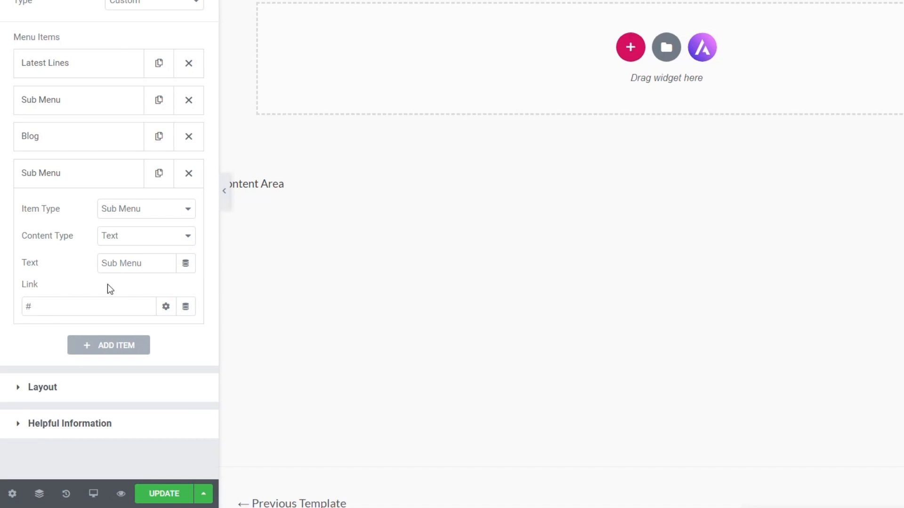
left_click(138, 242)
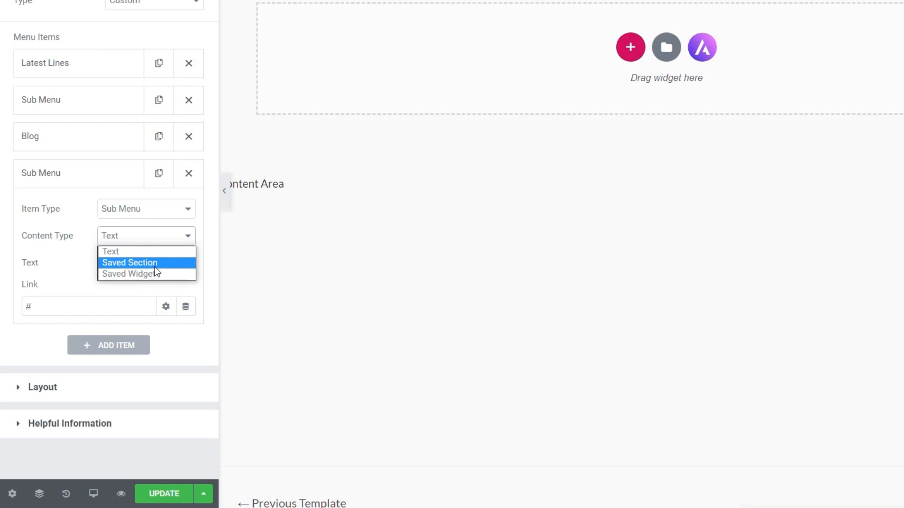
left_click(155, 267)
left_click(148, 263)
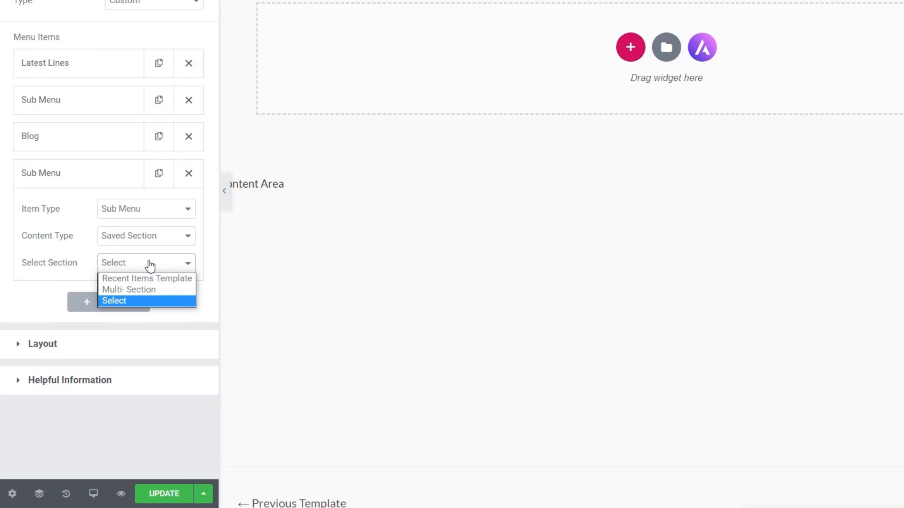
left_click(145, 289)
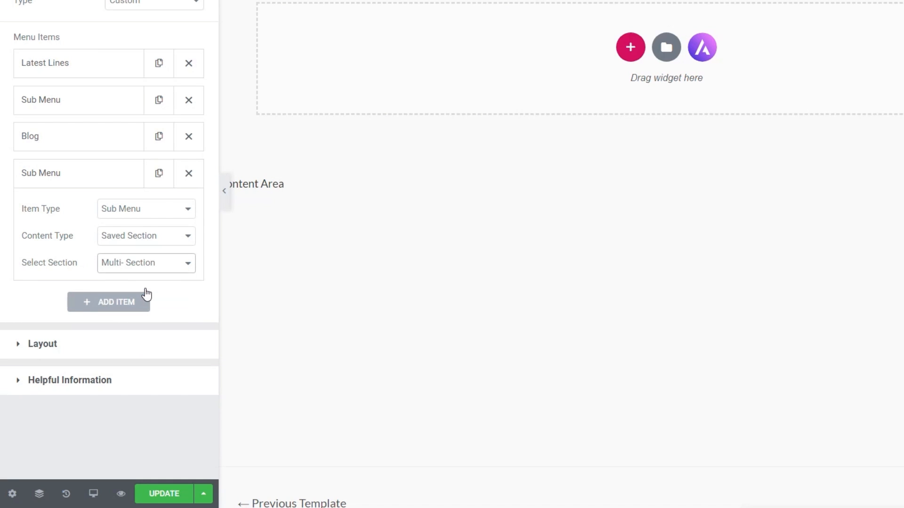
mouse_move(866, 32)
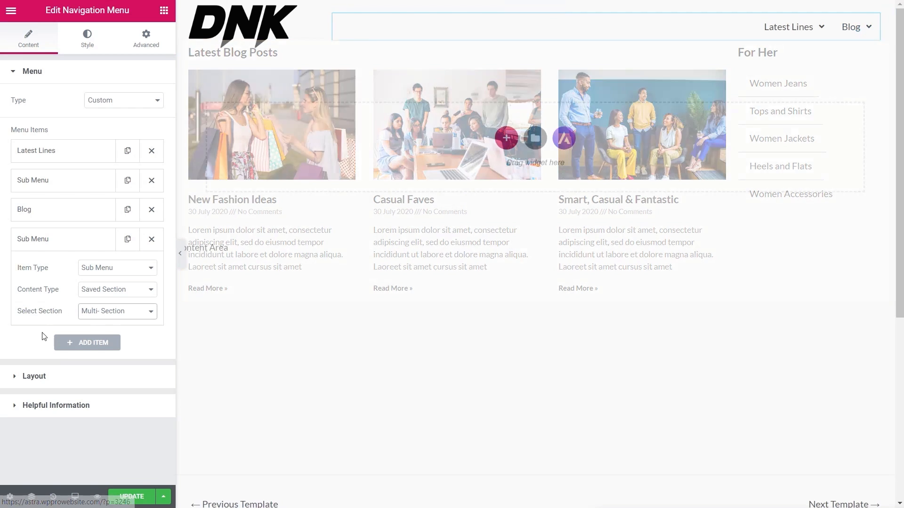
Review the navigation menu's layout options and its main menu and dropdown style settings.
left_click(35, 377)
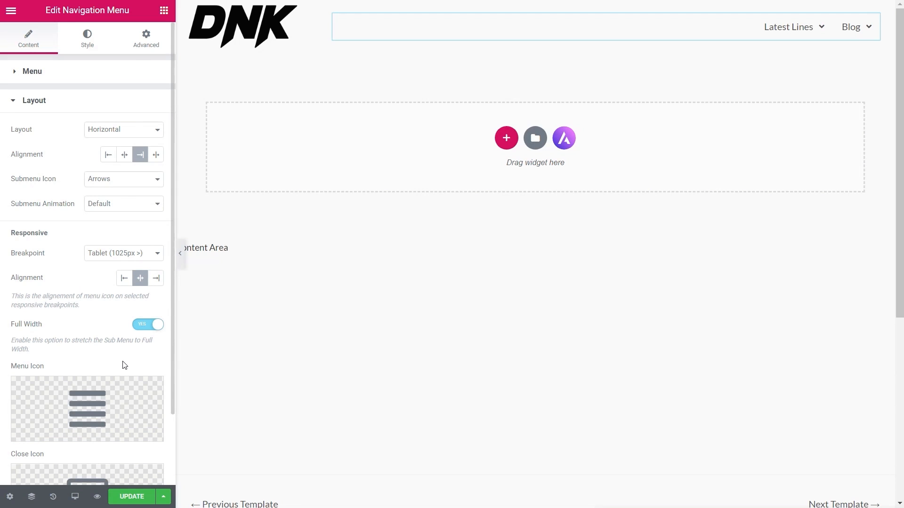
left_click(87, 43)
mouse_move(808, 29)
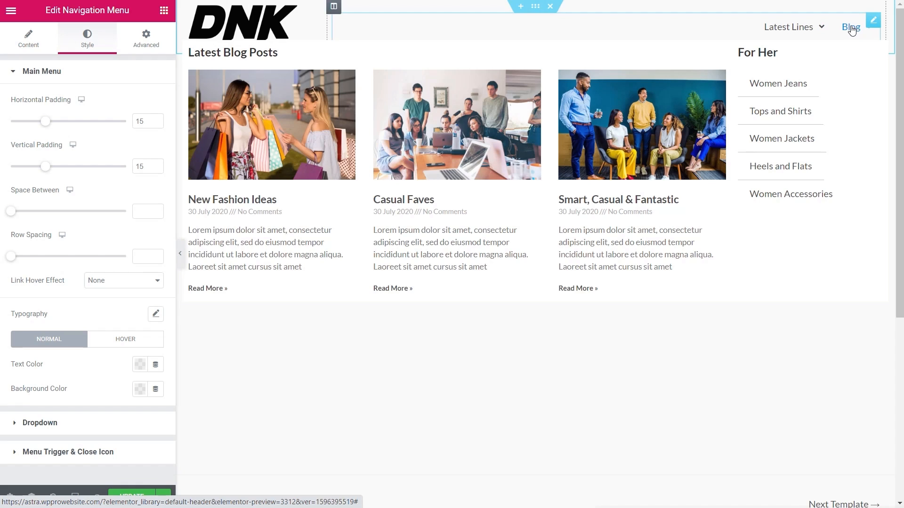
left_click(42, 423)
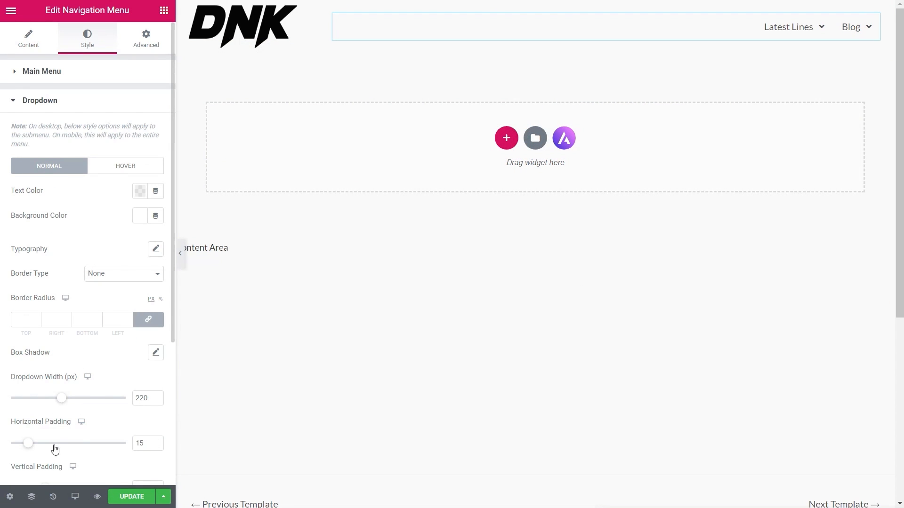
scroll(51, 443, "down", 3)
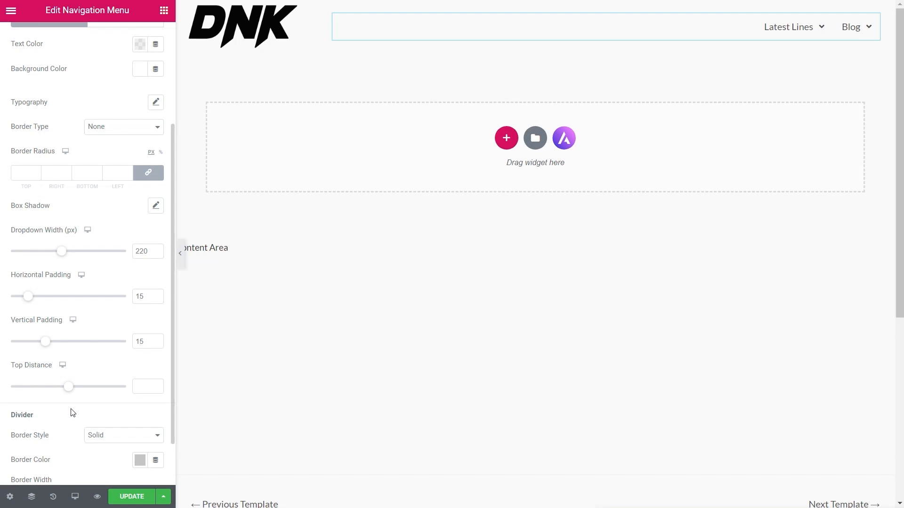
Update the header template and check the Blog and Latest Lines dropdowns on the live site.
left_click(133, 502)
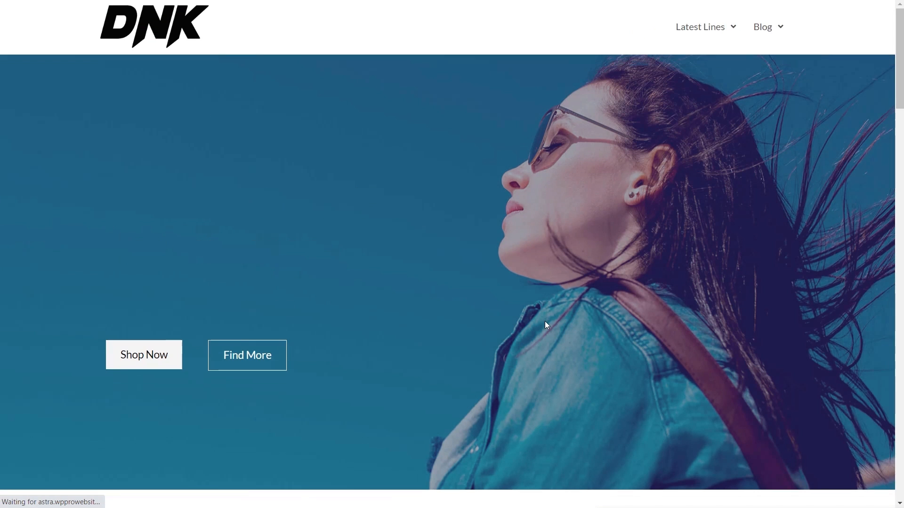
mouse_move(769, 36)
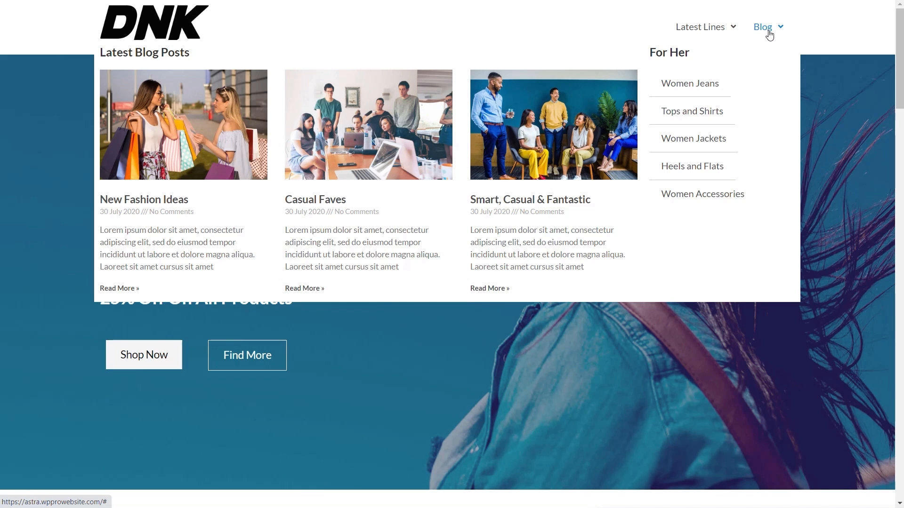
mouse_move(714, 33)
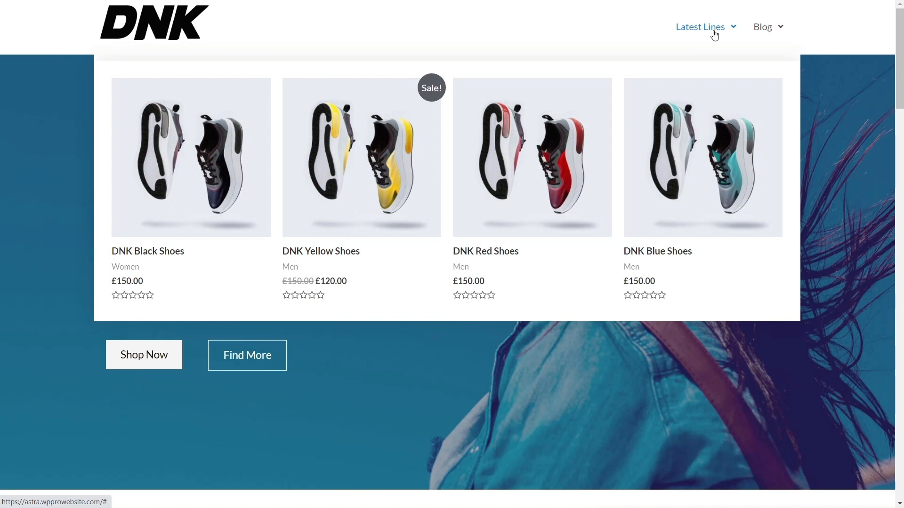